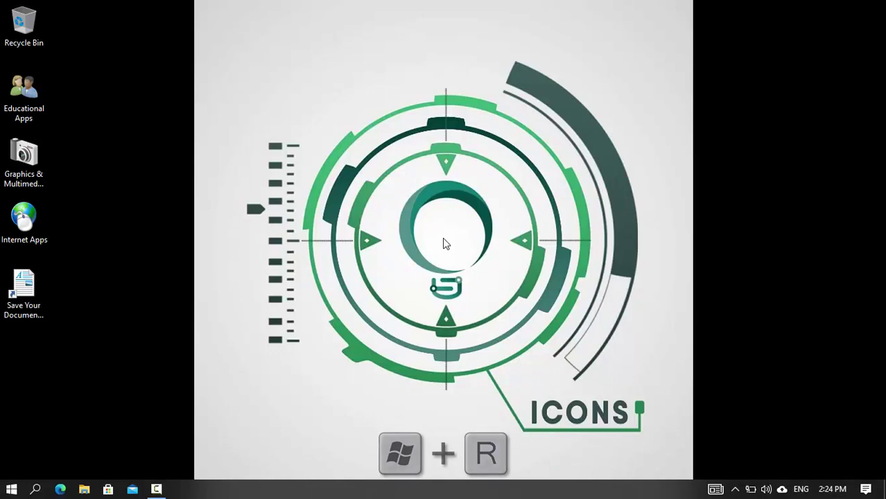
Run the systempropertiesadvanced command to open the advanced System Properties
key(super+r)
text(syste)
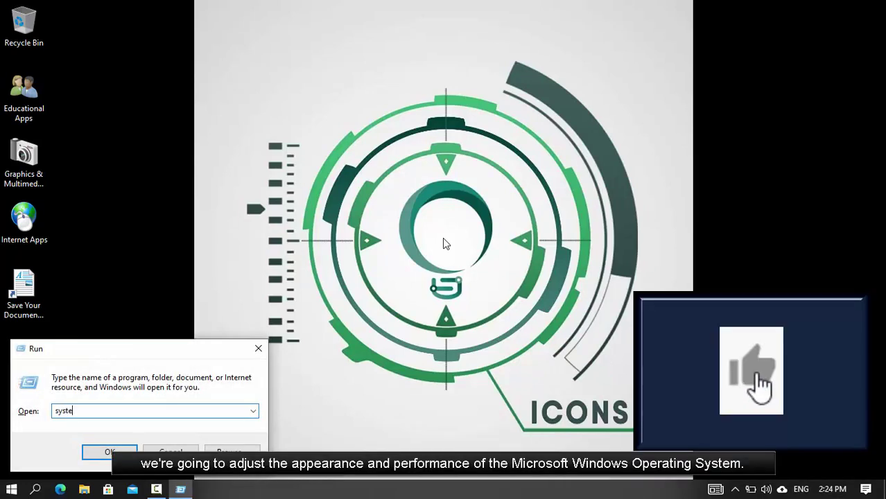
text(mprope)
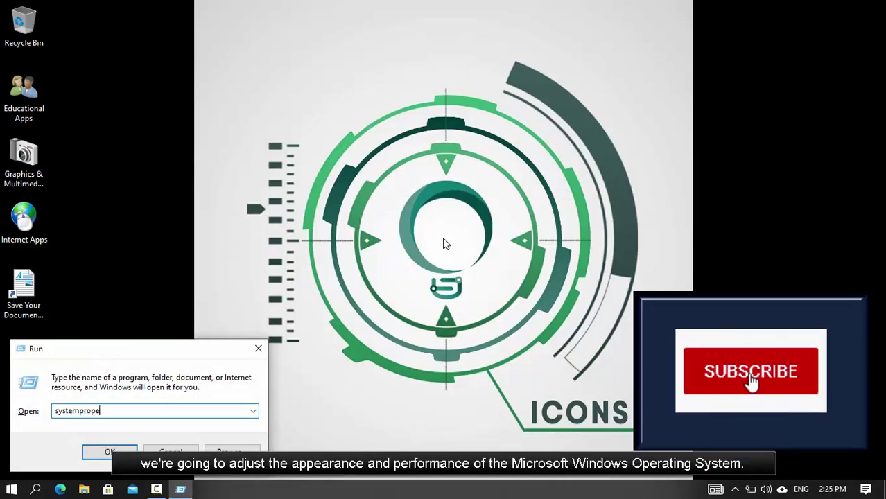
text(rtiesa)
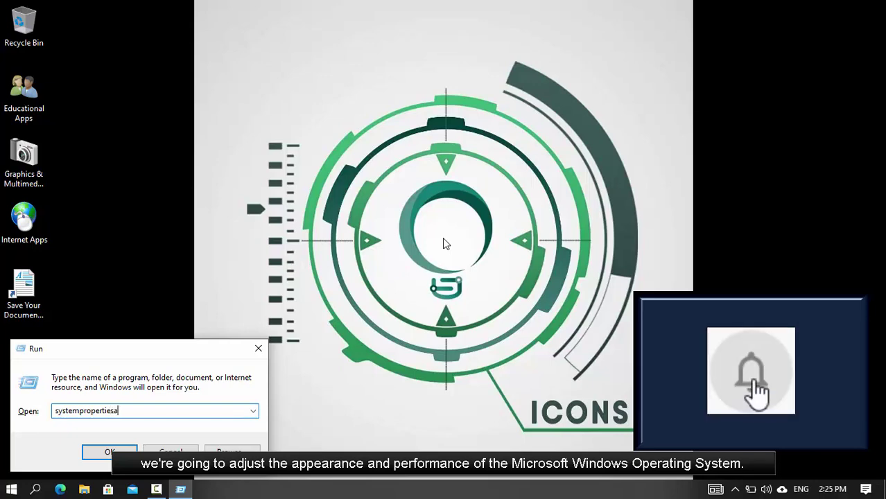
text(dvanced)
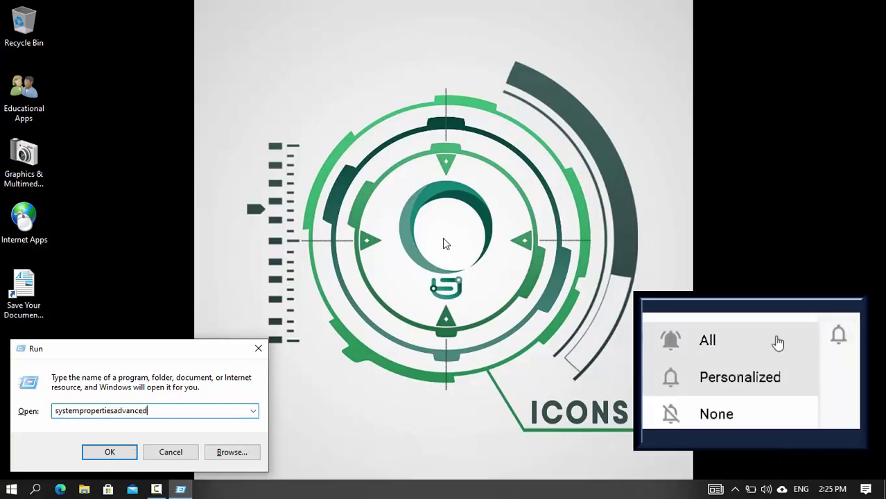
key(Return)
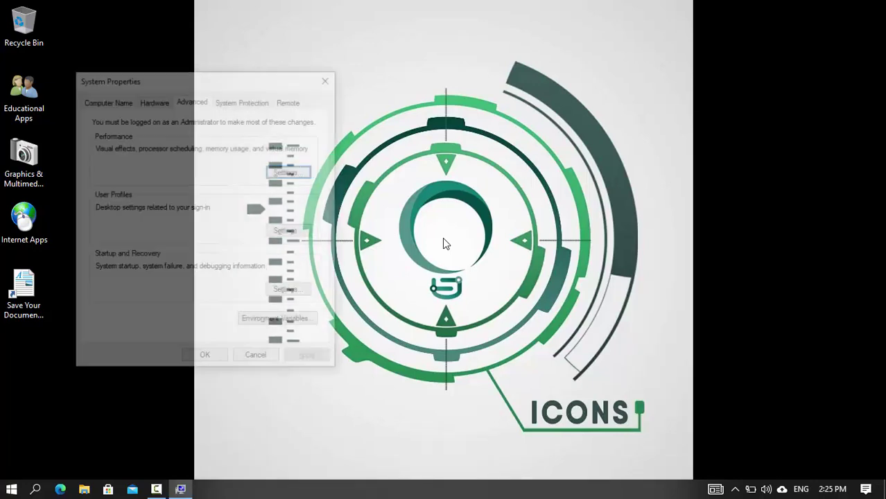
In the Performance settings, set the visual effects to "Adjust for best performance" and apply the change
key(alt+s)
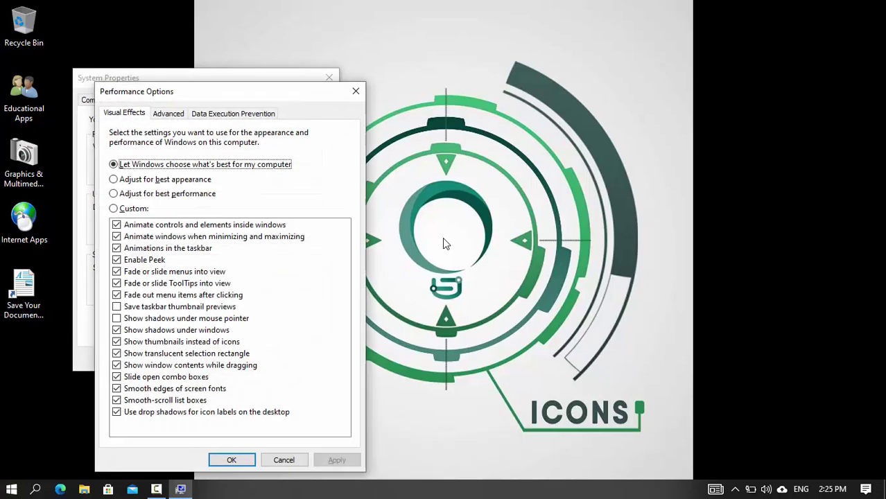
key(alt+p)
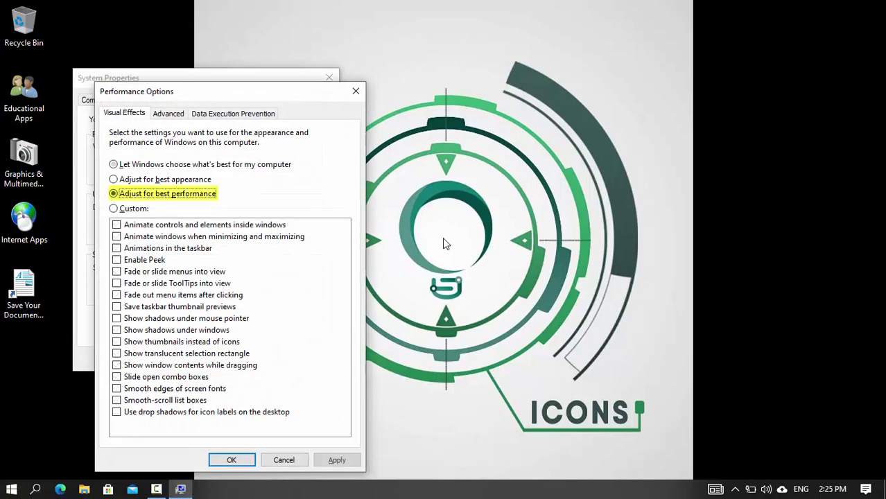
key(alt+a)
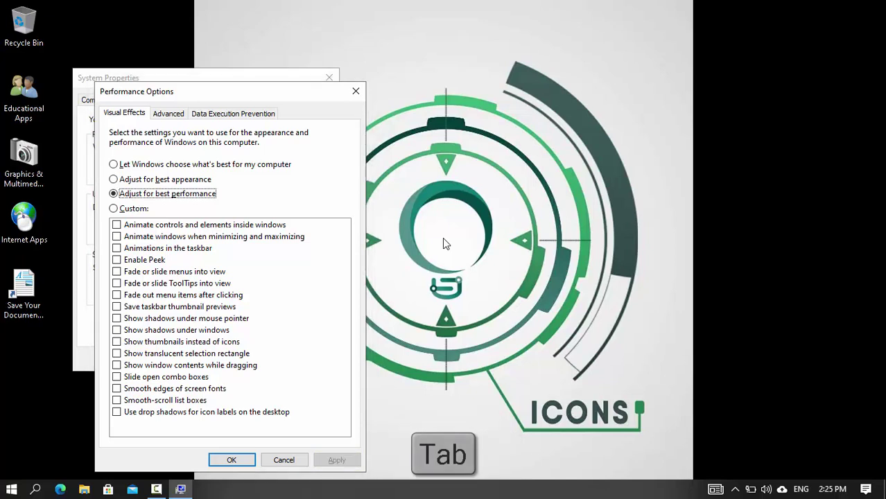
Enable only drop shadows for desktop icon labels, smooth-scroll list boxes and thumbnails instead of icons, then apply and accept the Performance Options
key(Tab)
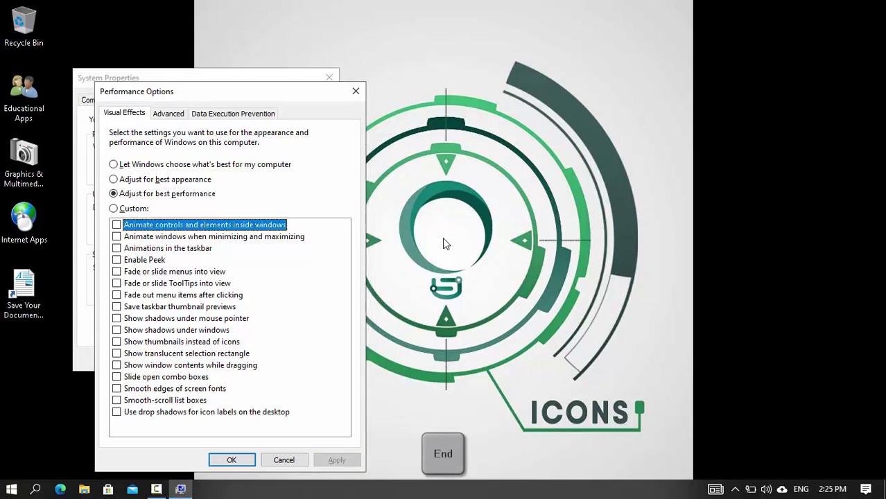
key(End)
key(space)
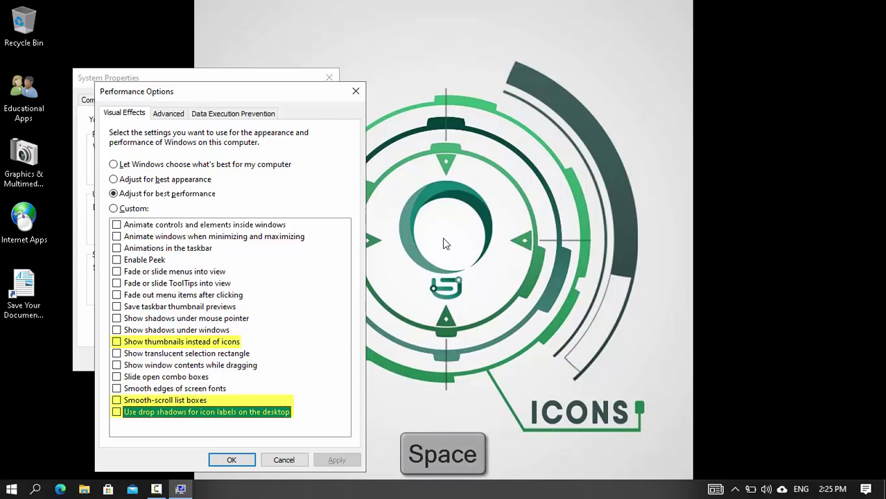
key(Up)
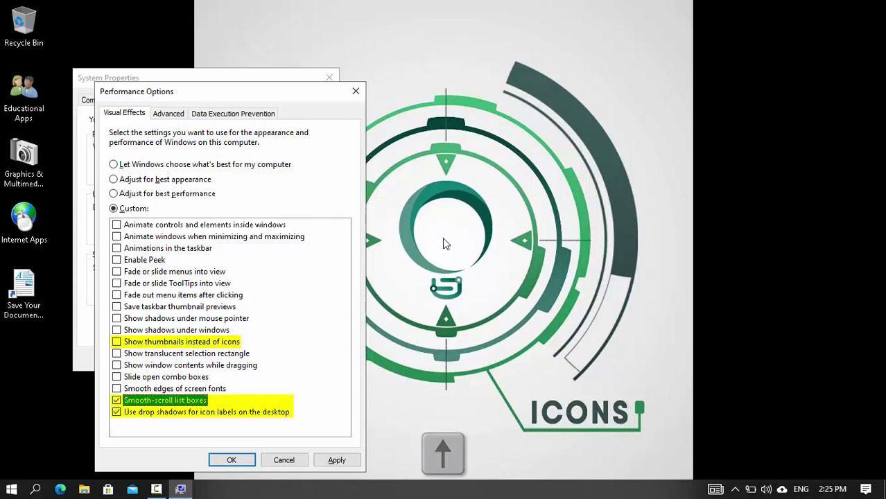
key(Up)
key(Up)
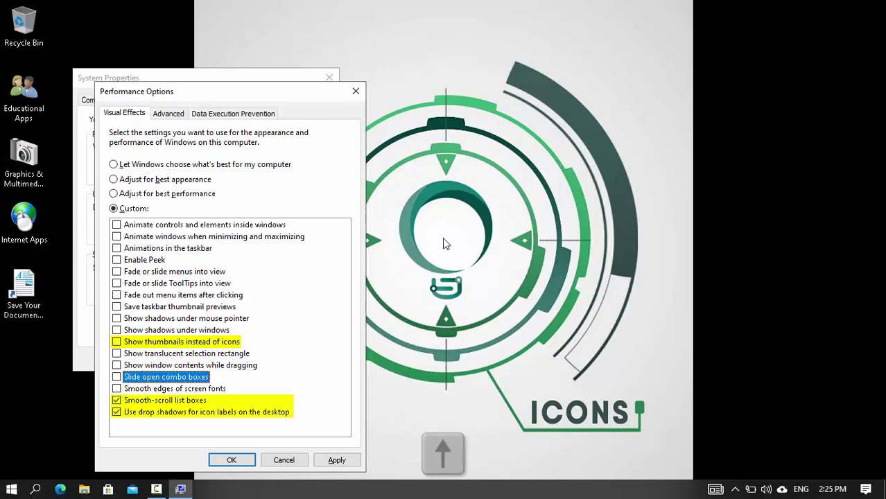
key(Up)
key(Up)
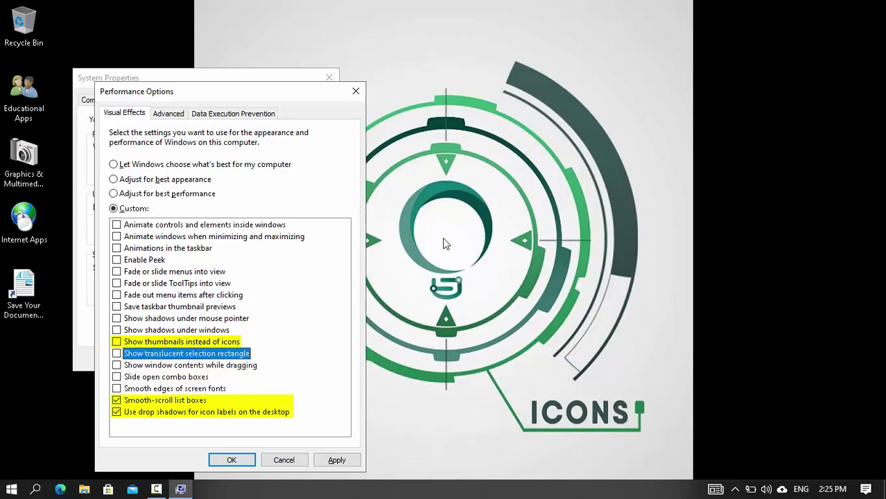
key(Up)
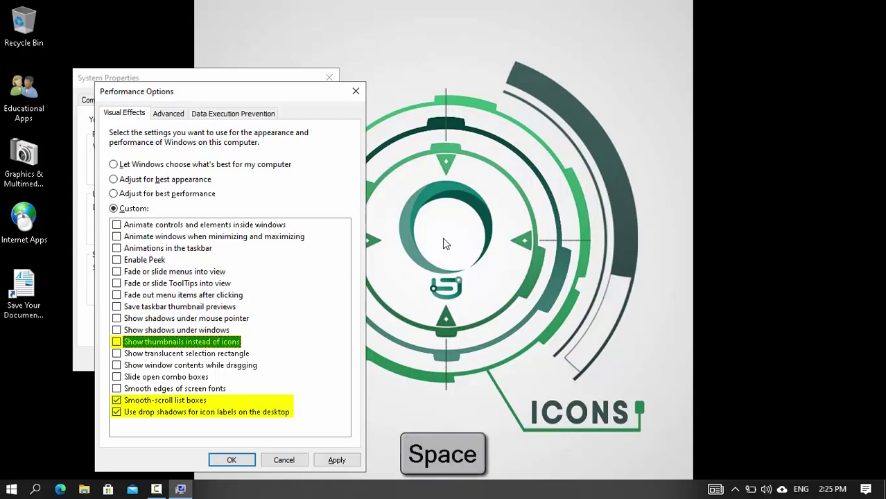
key(space)
key(alt+a)
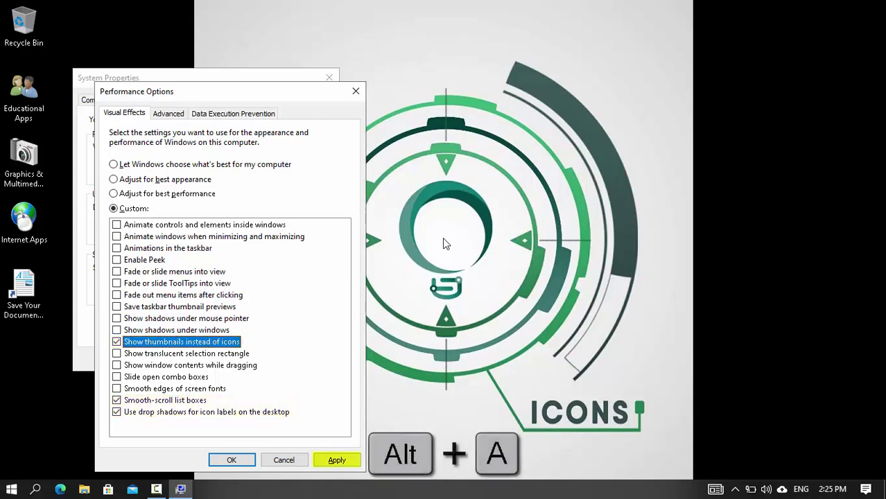
key(Return)
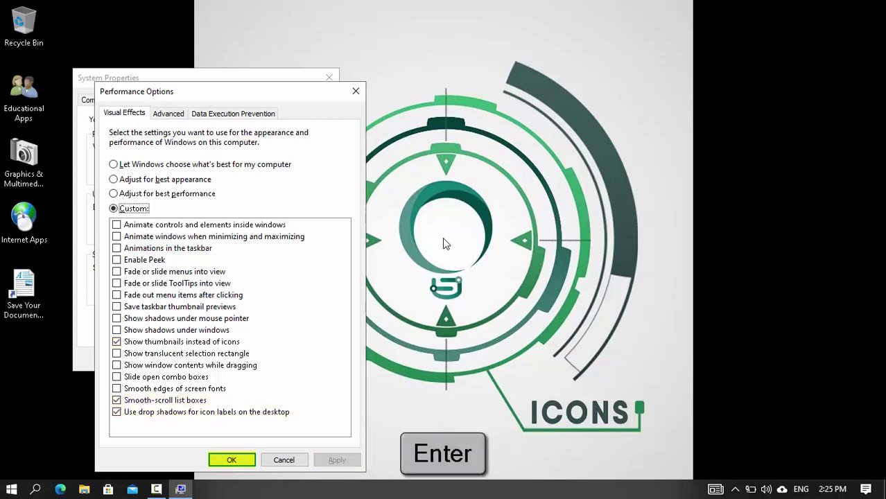
Turn off "Time to display list of operating systems" in the Startup and Recovery settings, then accept and close System Properties
key(alt+t)
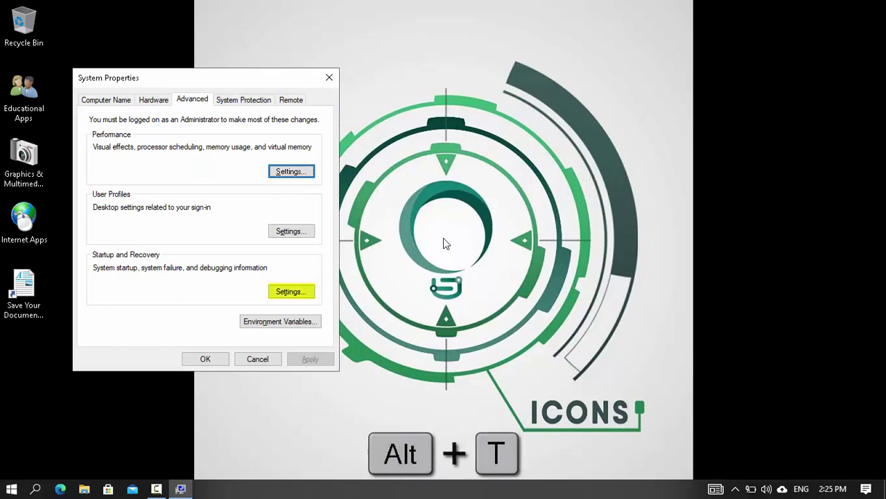
key(alt+t)
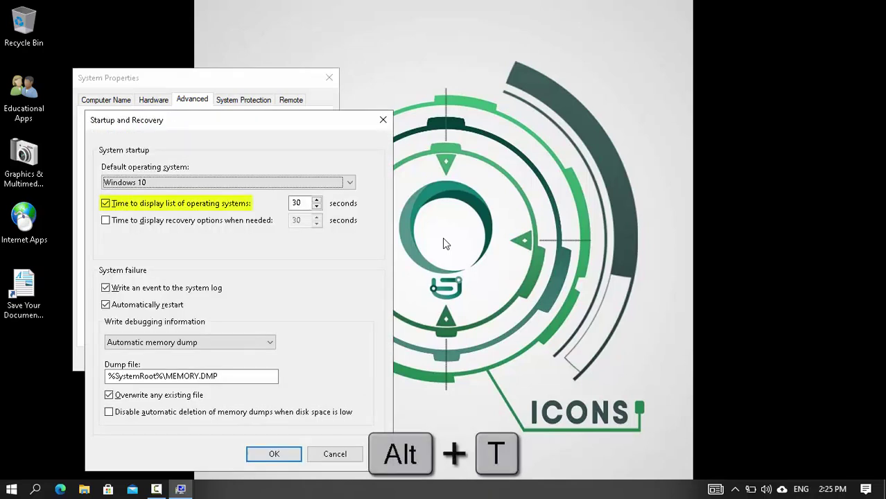
key(Return)
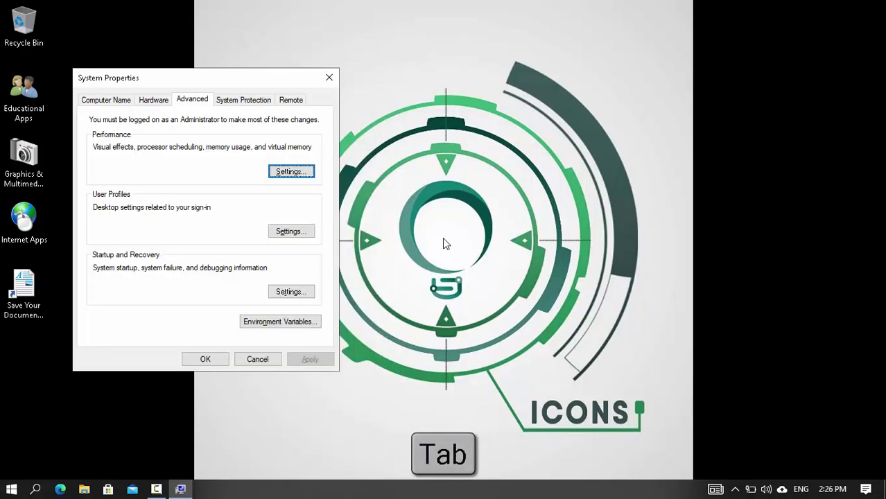
key(Tab)
key(Tab)
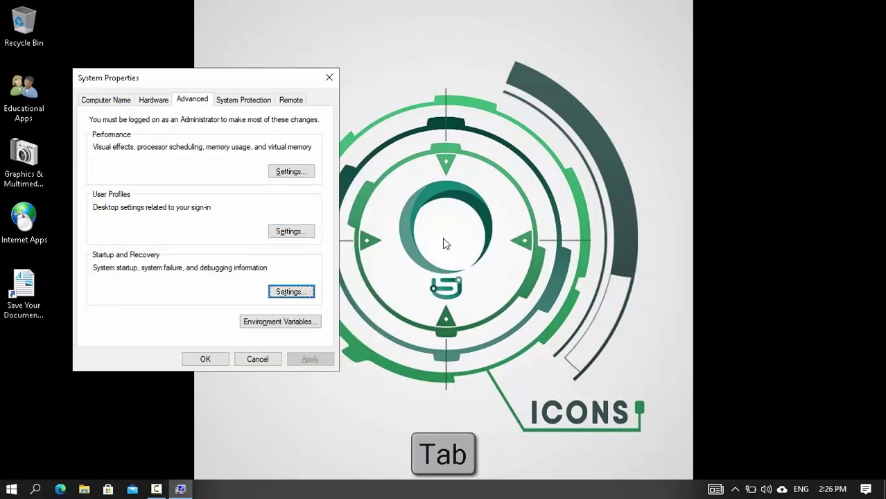
key(Tab)
key(Tab)
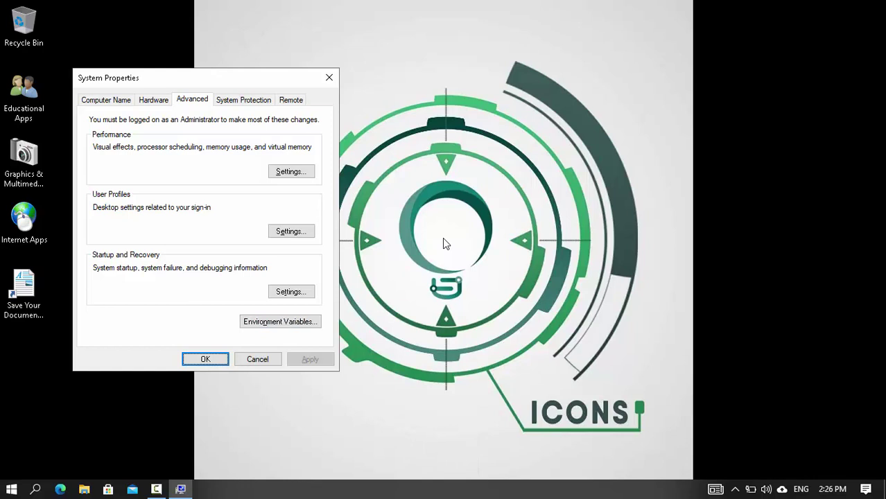
key(Return)
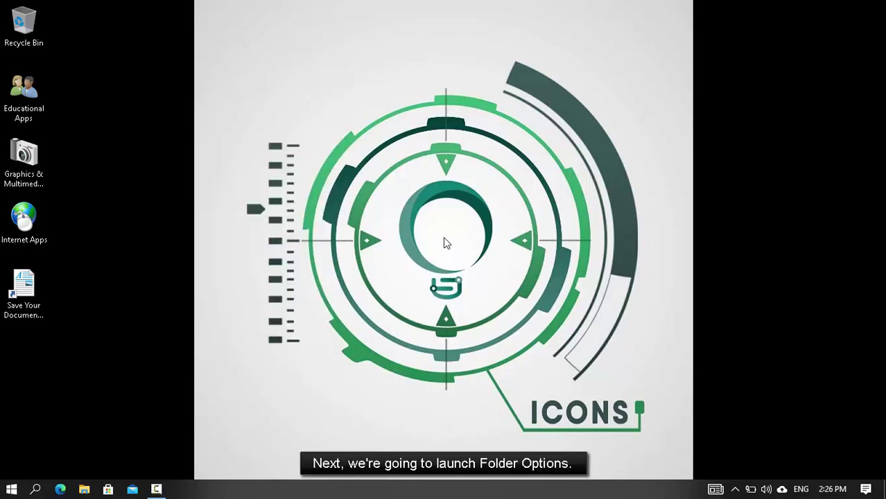
Run the "control folders" command to open File Explorer Options
key(super+r)
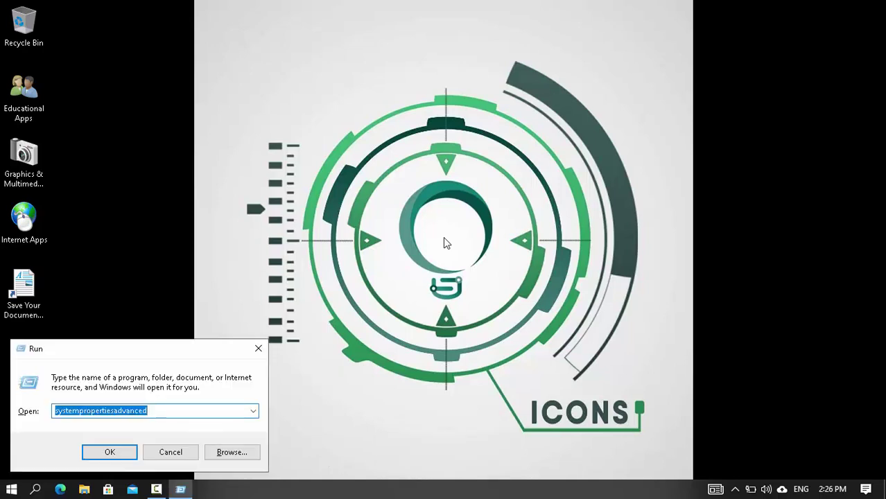
text(control)
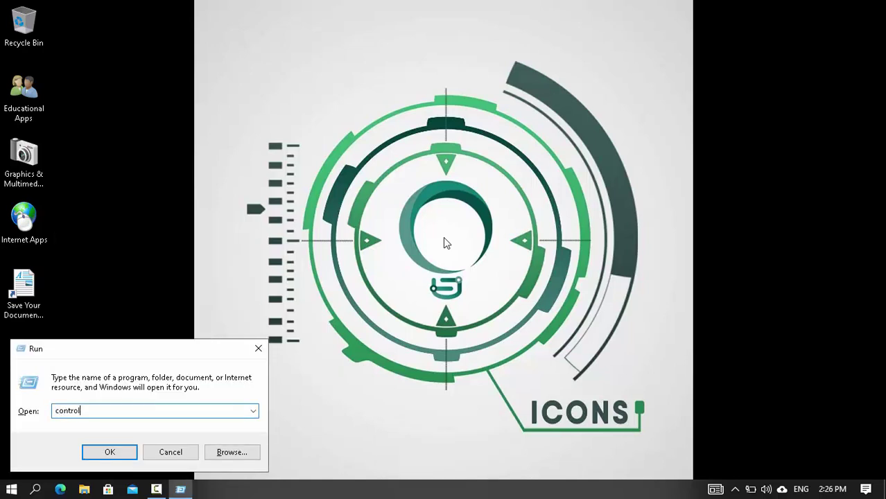
text( folders)
key(Return)
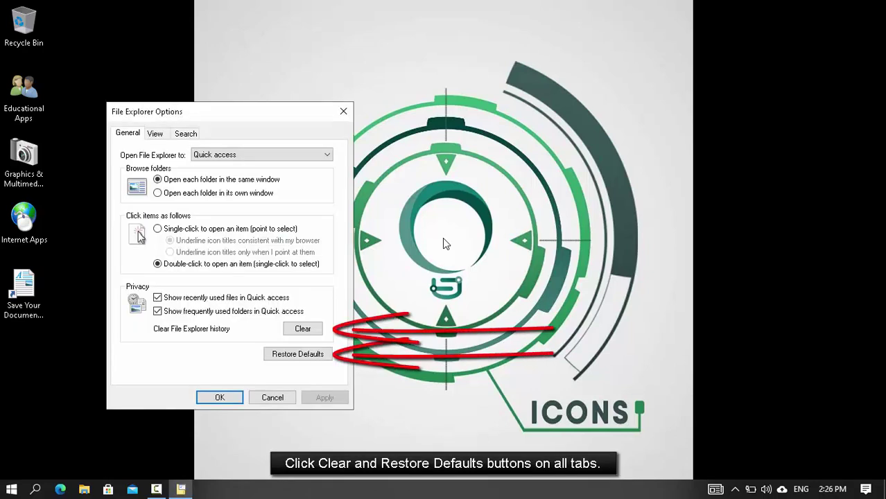
Clear the File Explorer history, restore the General options to their defaults and apply the changes
key(alt+c)
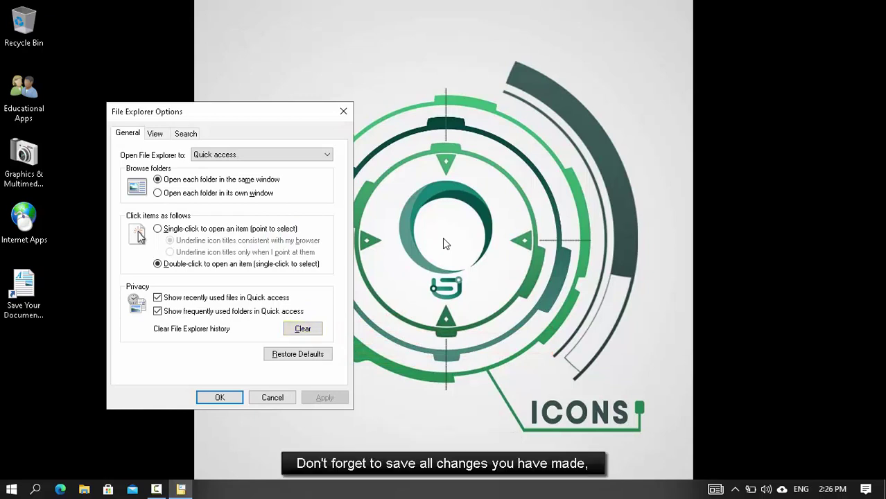
key(alt+r)
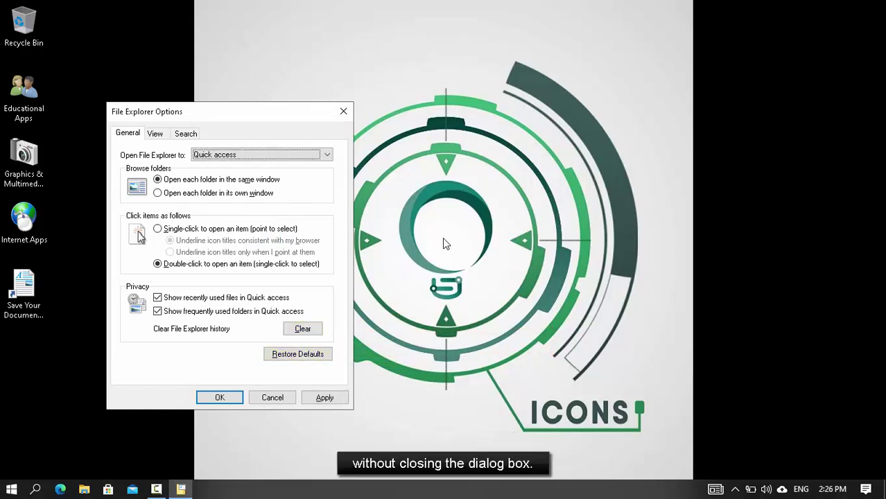
key(alt+a)
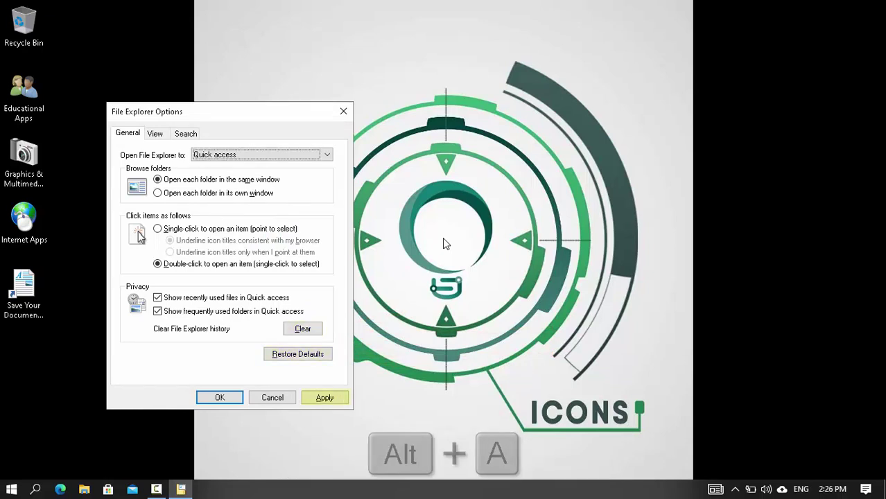
Restore the View and Search options of File Explorer to their defaults, applying each set
key(ctrl+Tab)
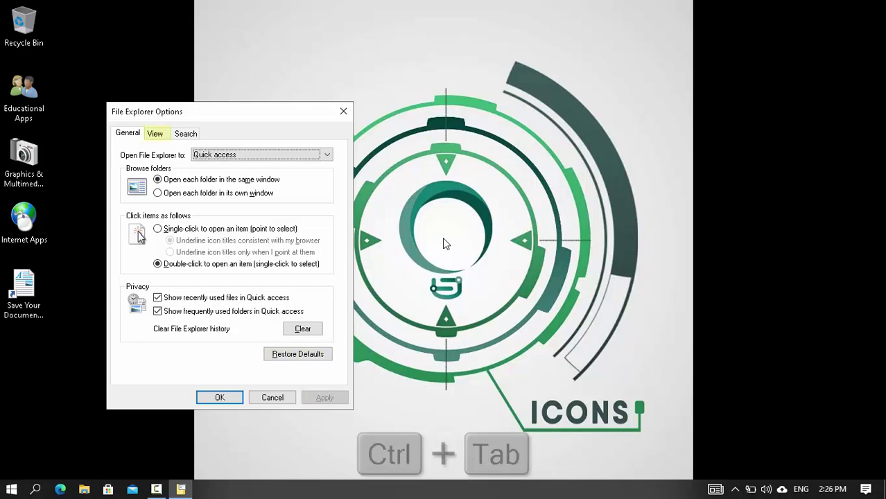
key(alt+d)
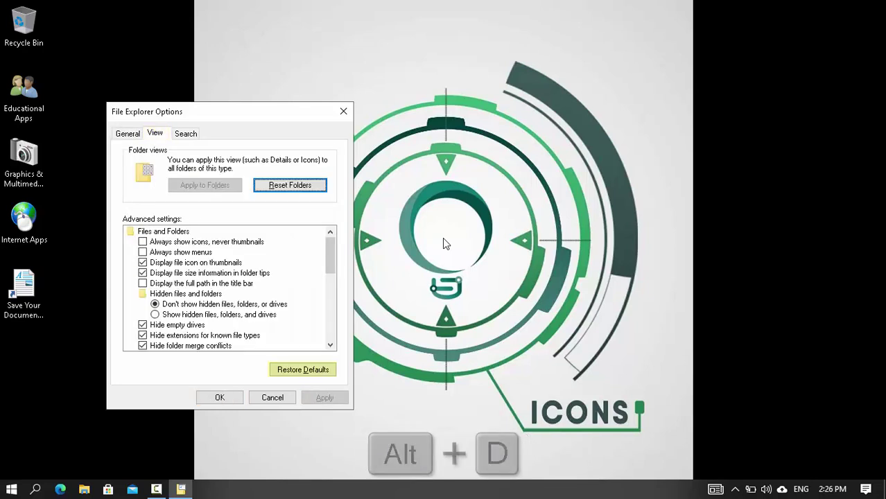
key(alt+a)
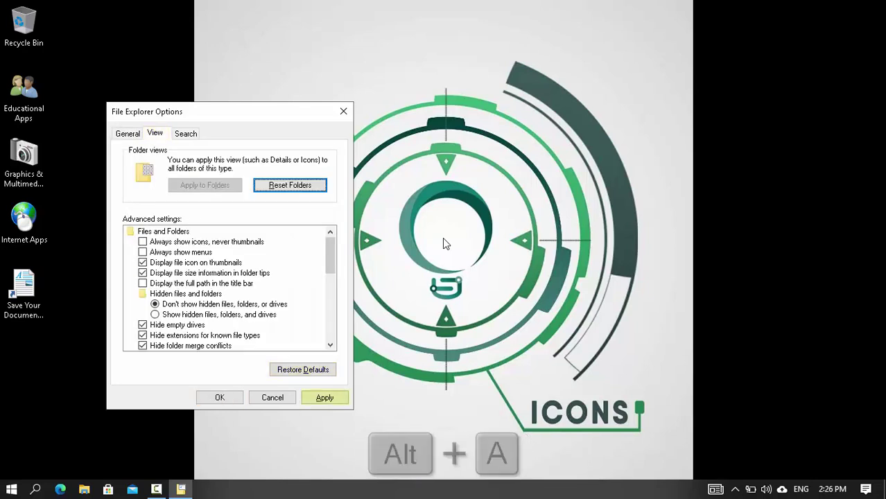
key(ctrl+Tab)
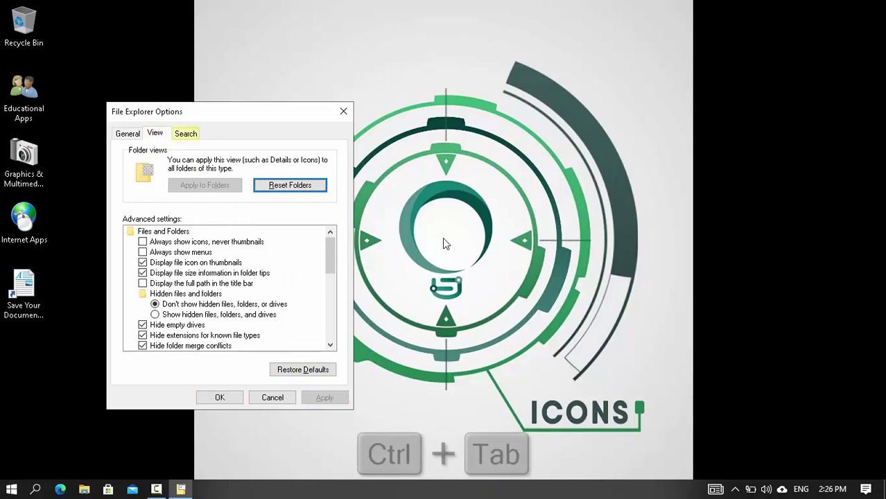
key(alt+r)
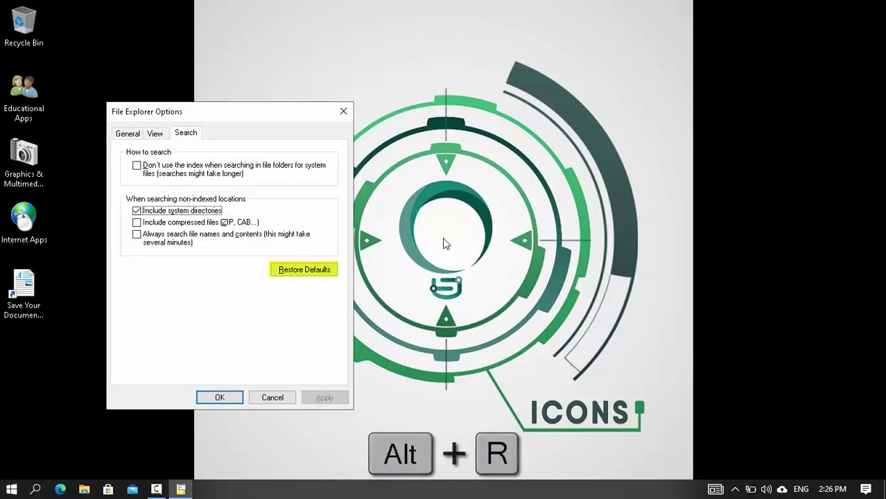
key(alt+a)
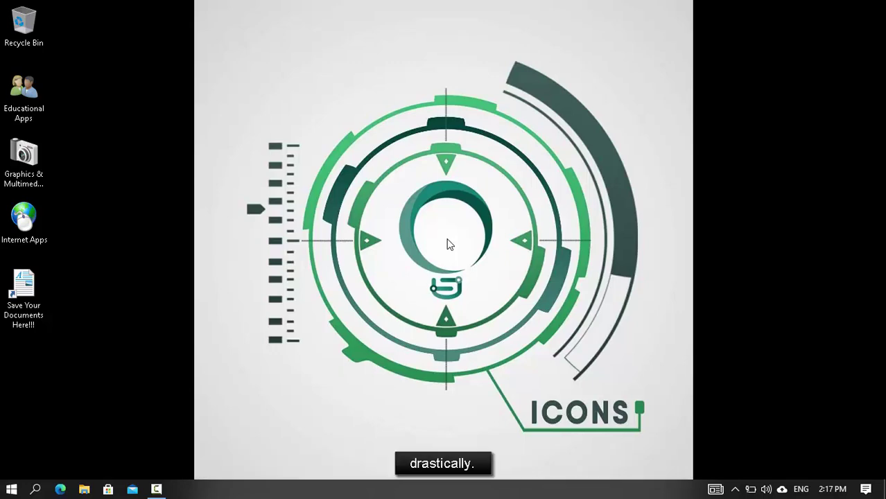
Open Windows Settings and go to the Apps category
key(super+i)
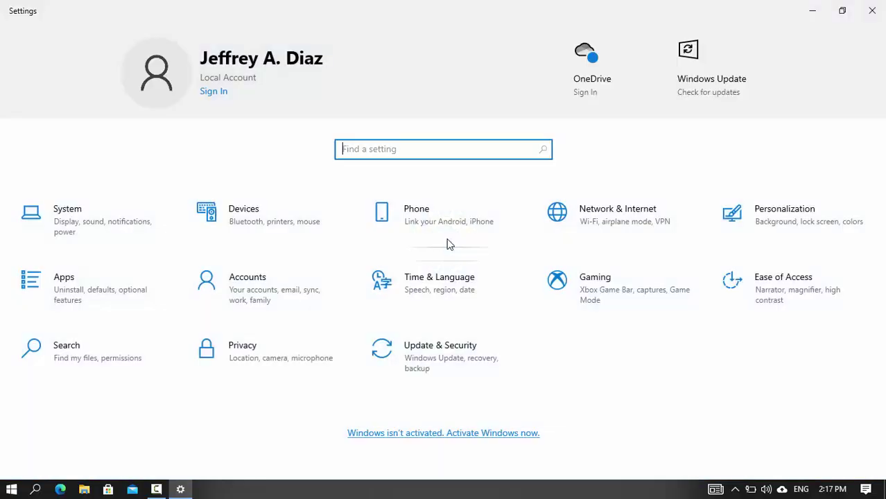
key(Tab)
key(Tab)
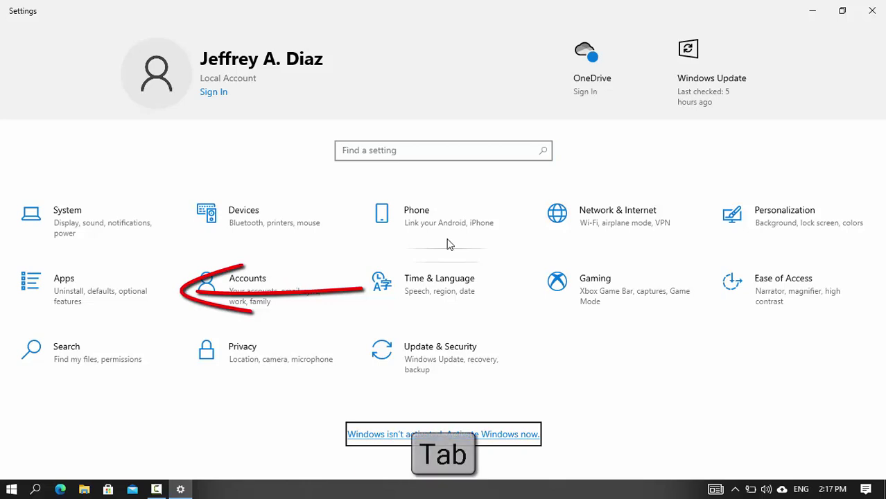
key(Tab)
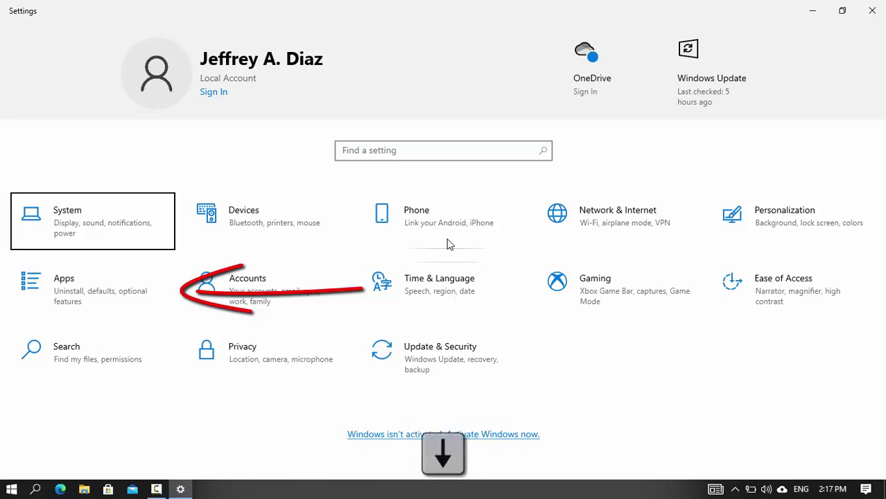
key(Down)
key(Return)
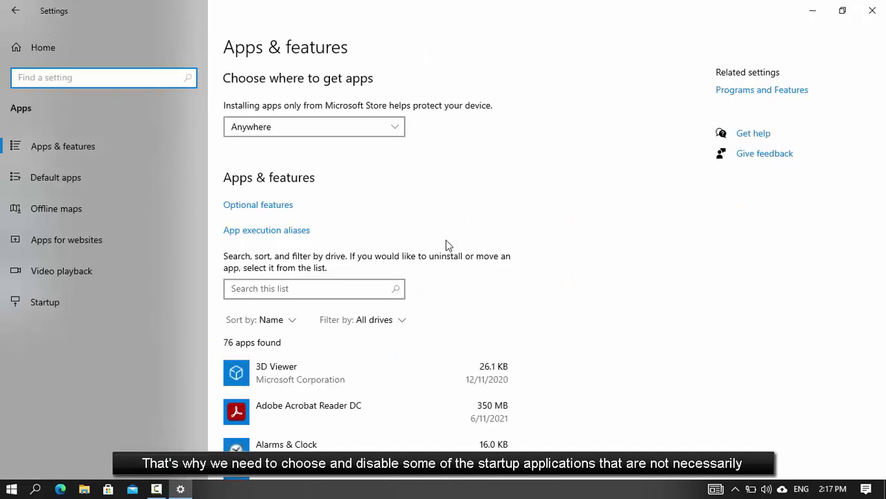
Show the Startup page of the Apps settings
key(Tab)
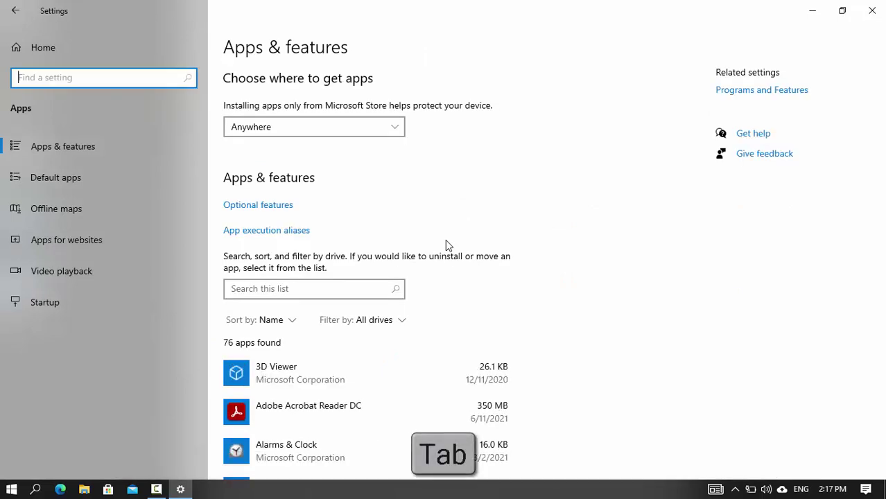
key(Tab)
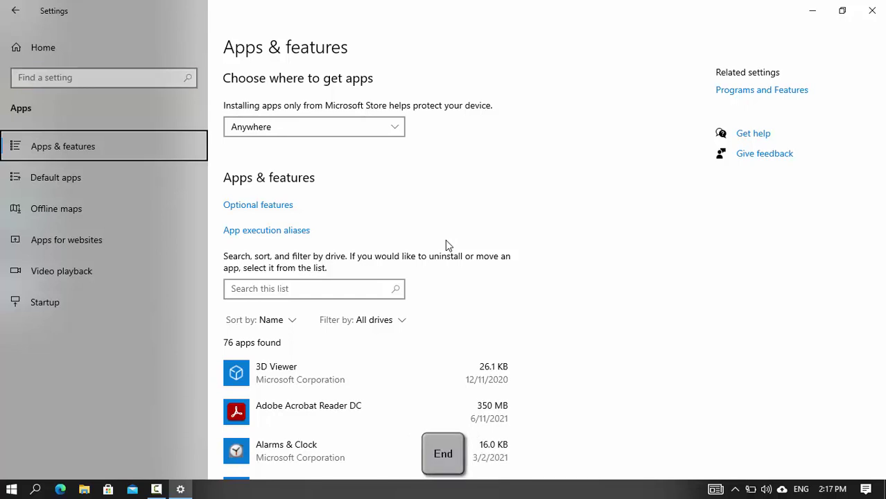
key(End)
key(Return)
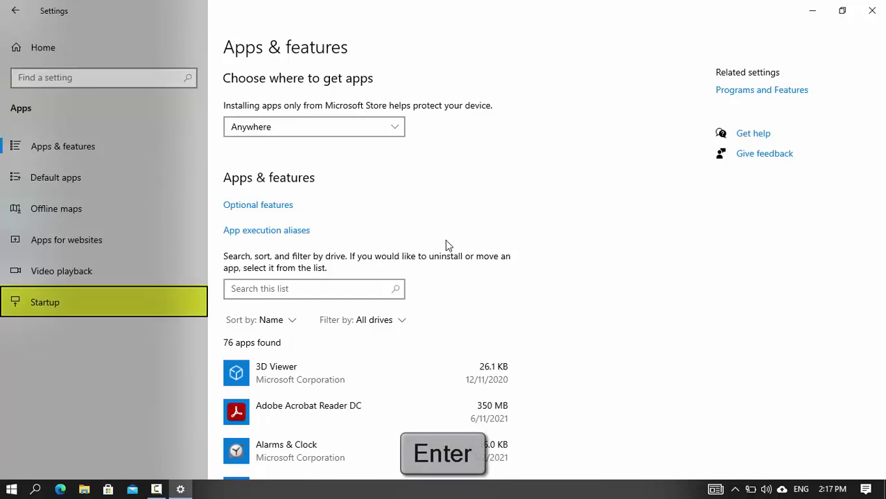
Turn off the startup apps Alps Pointing-device Driver, Cortana and both EPSON Status Monitor 3 entries
key(Tab)
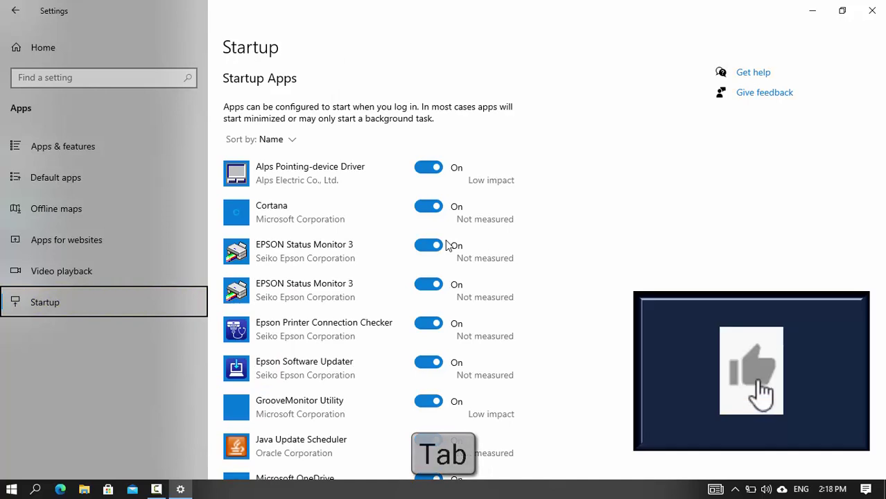
key(Tab)
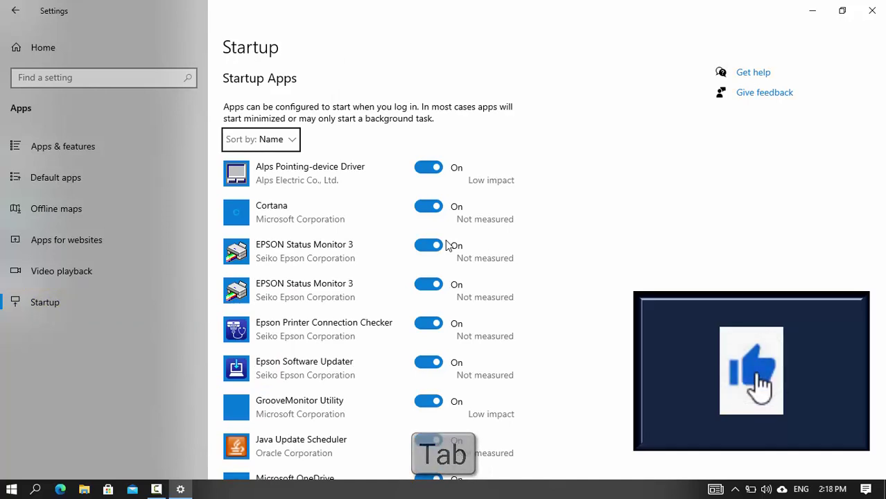
key(Tab)
key(space)
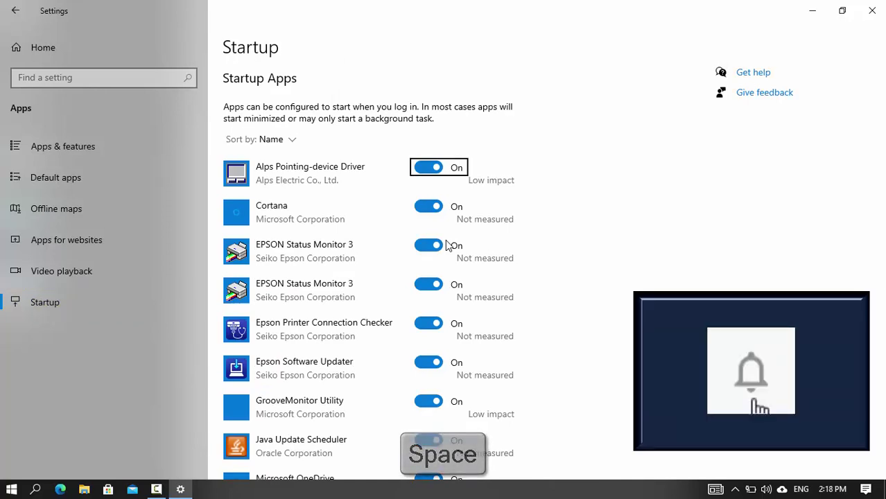
key(Tab)
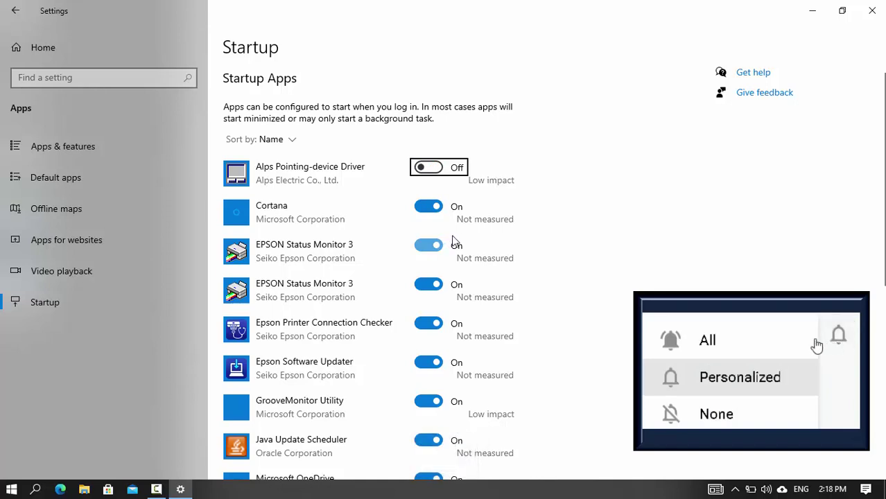
key(space)
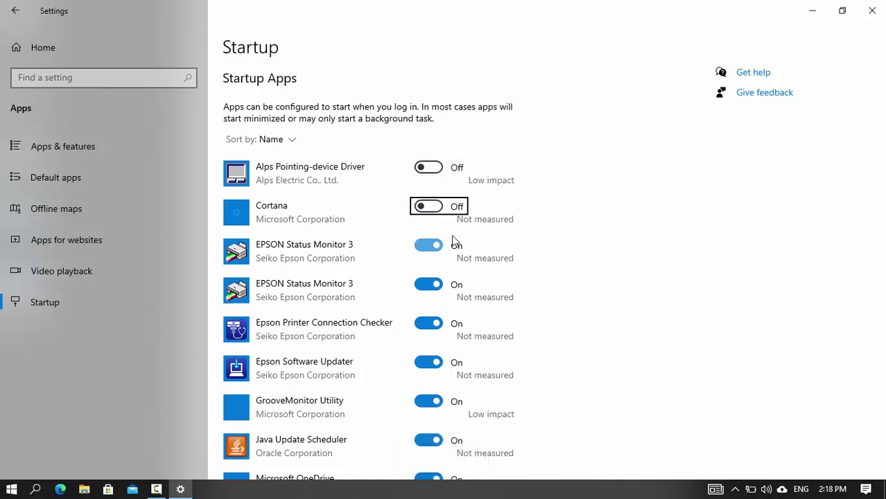
key(Tab)
key(space)
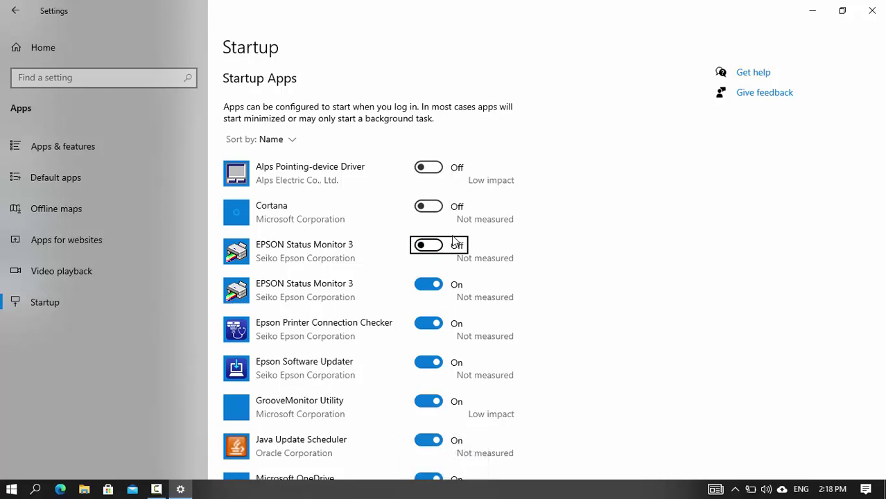
key(Tab)
key(space)
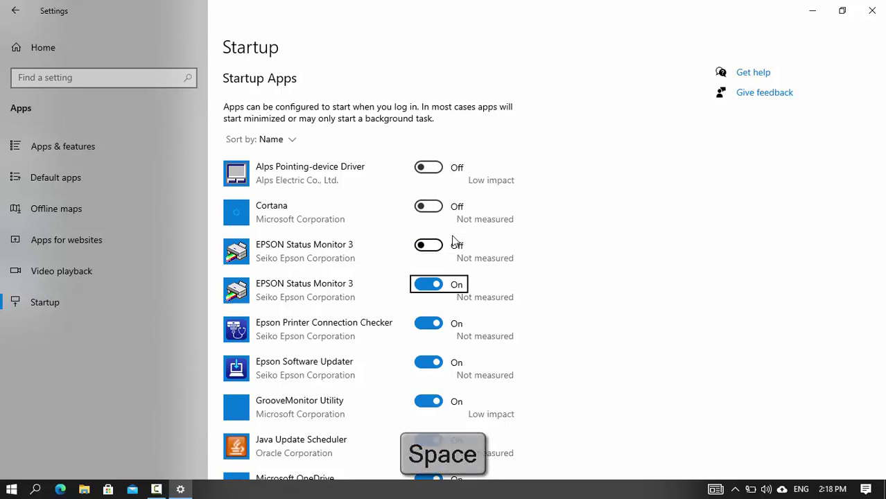
Turn off Epson Printer Connection Checker, Epson Software Updater, GrooveMonitor Utility, Java Update Scheduler and Microsoft OneDrive at startup
key(Tab)
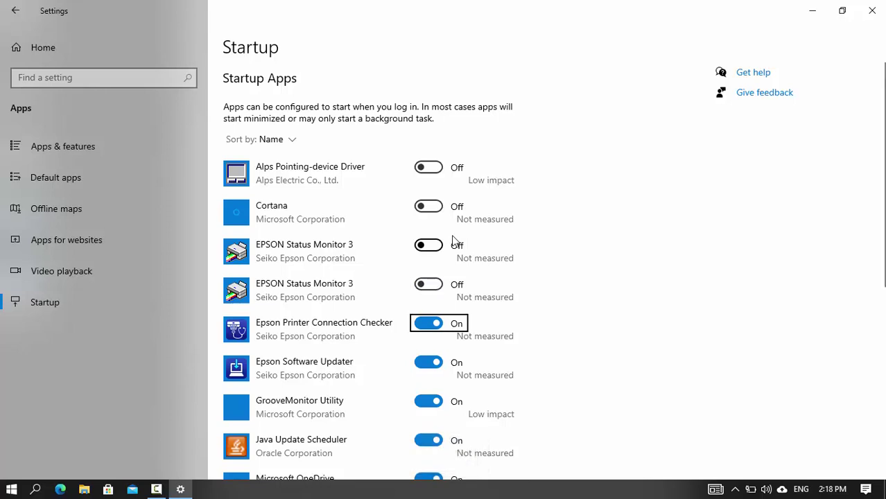
key(space)
key(Tab)
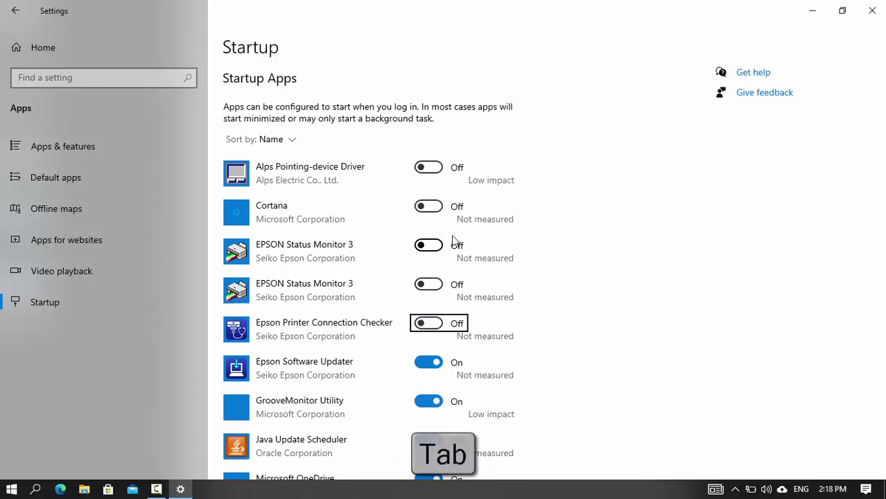
key(space)
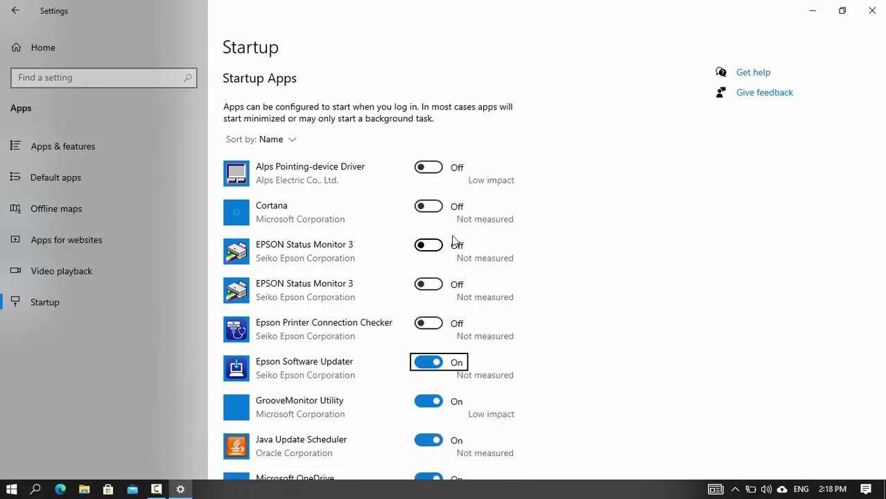
key(Tab)
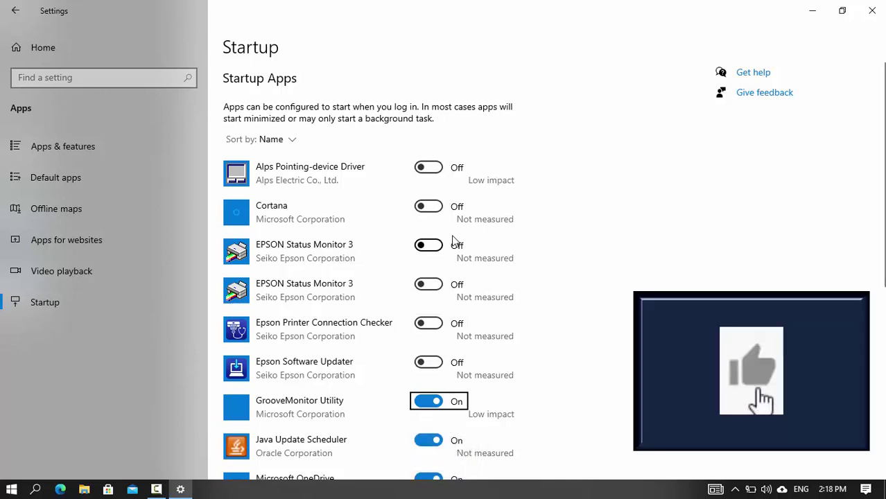
key(space)
key(Tab)
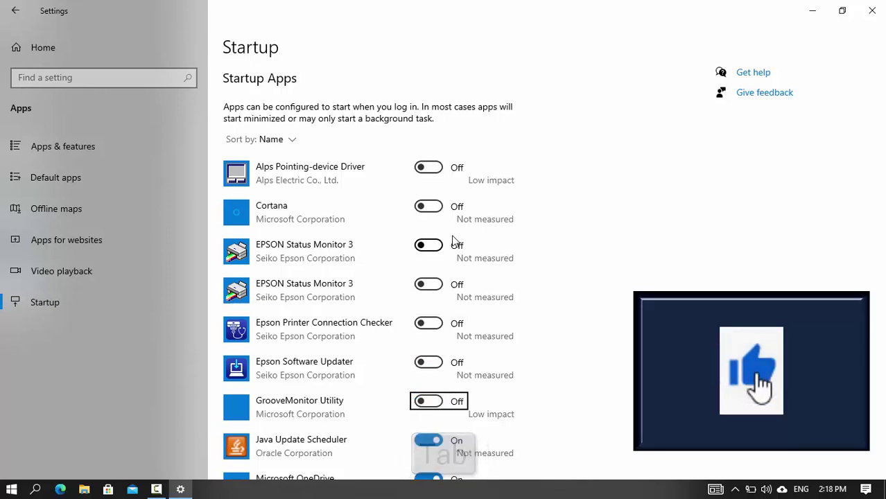
key(space)
key(Tab)
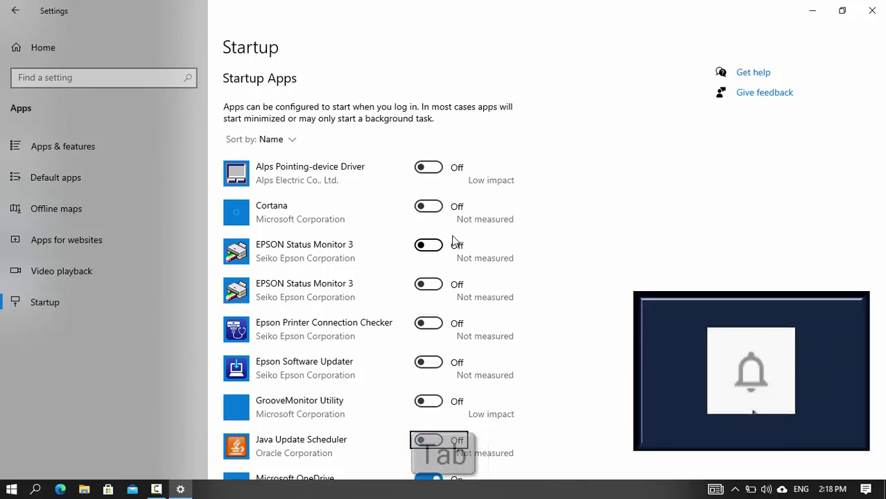
key(space)
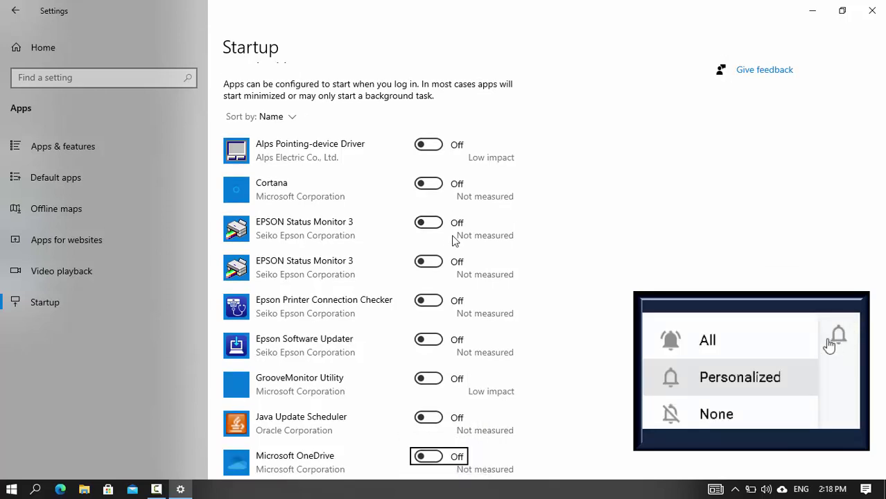
Turn off Ralink Wireless LAN Card Utility, Skype, Spotify and Your Phone at startup, then close Settings
key(Tab)
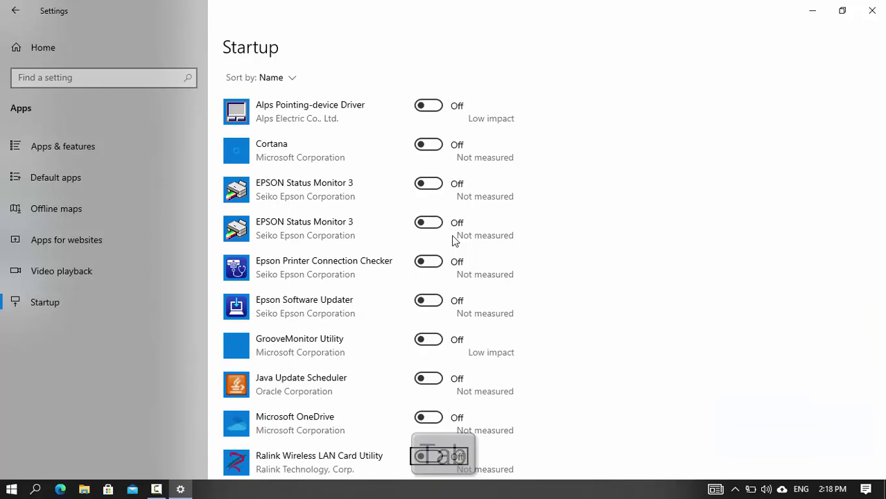
key(Tab)
key(space)
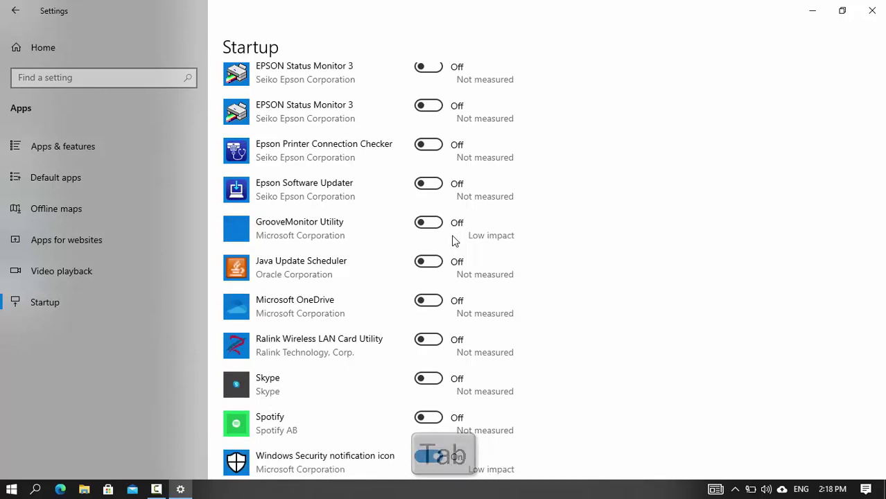
key(space)
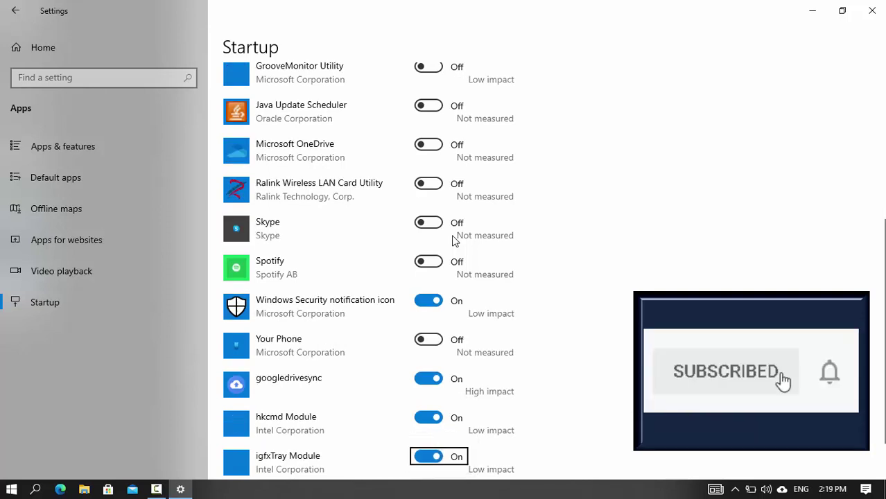
key(Tab)
key(Tab)
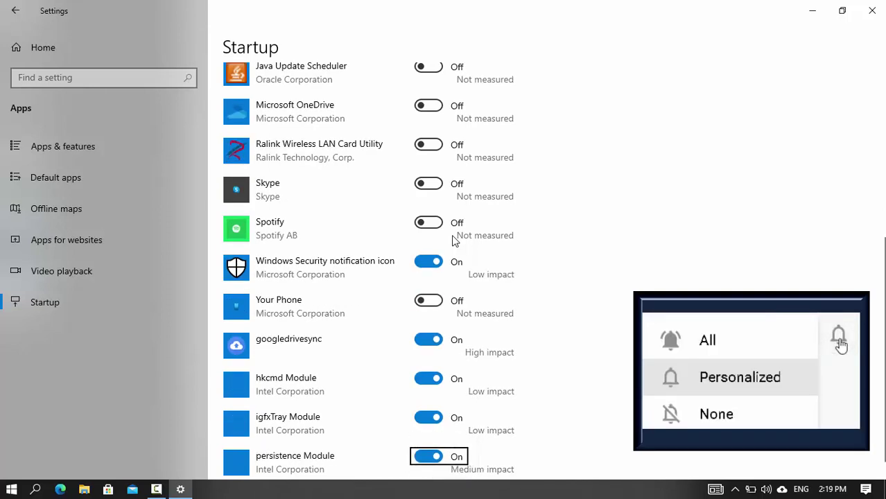
key(alt+F4)
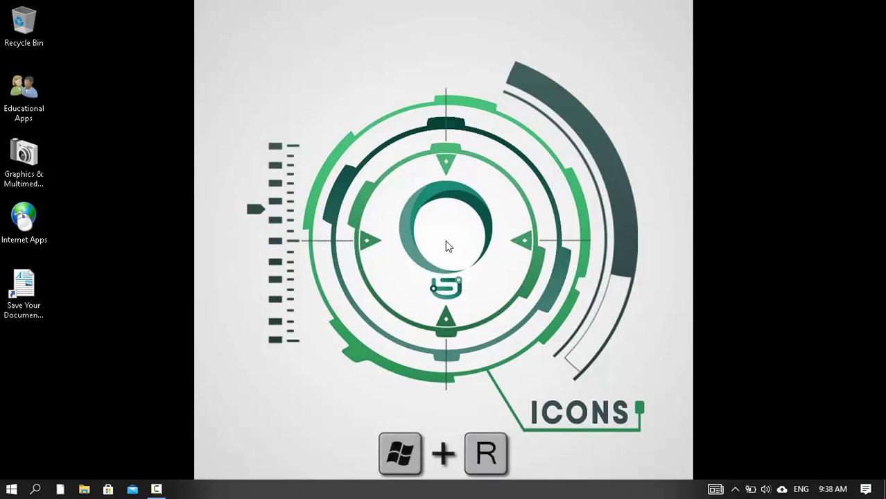
Run the "mmc" command to open an empty management console
key(super+r)
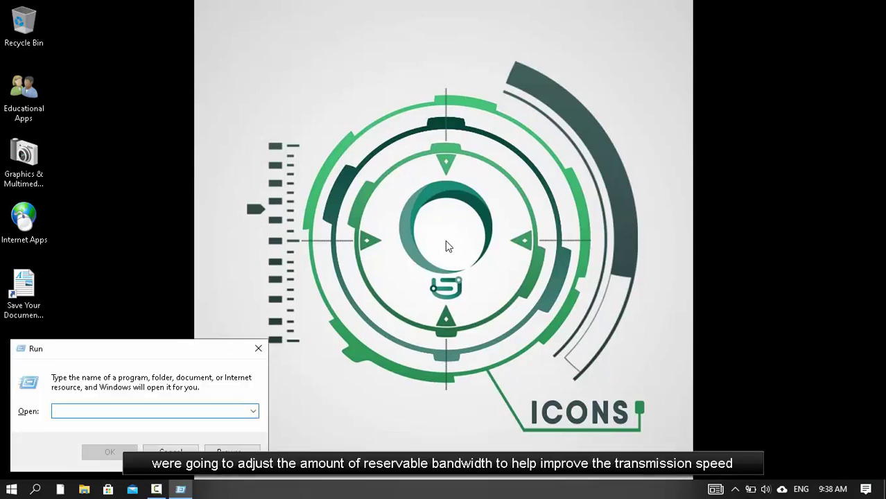
text(mmc)
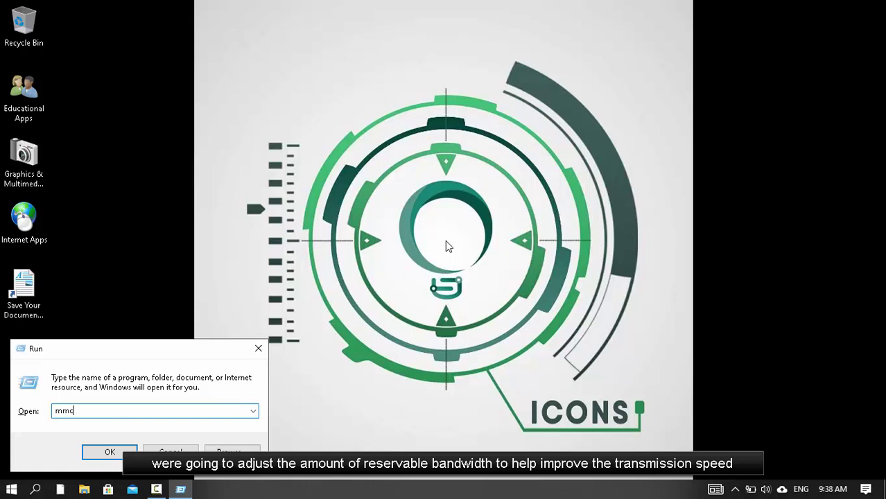
key(Return)
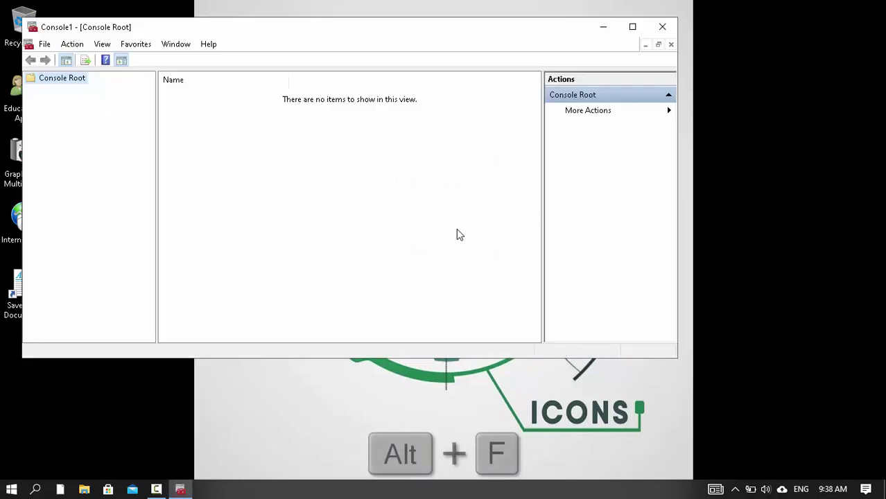
Add the Group Policy Object snap-in for the Local Computer to the console and accept the snap-in selection
key(alt+f)
key(m)
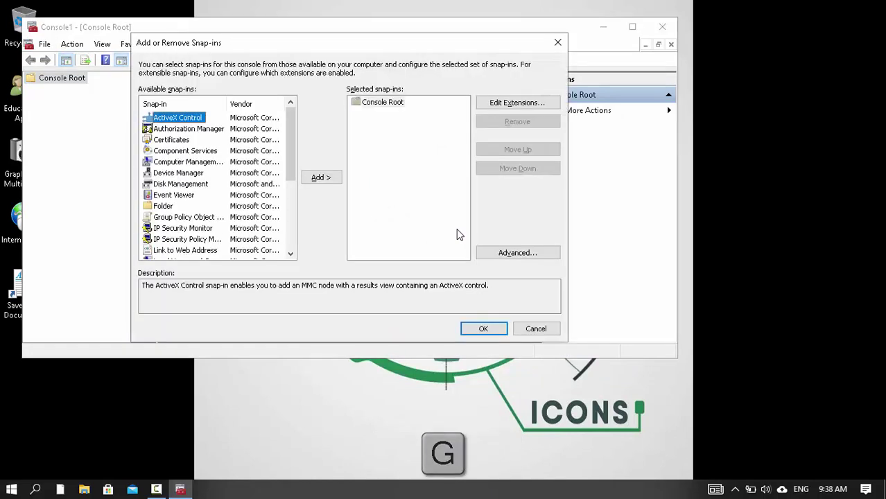
key(g)
key(alt+a)
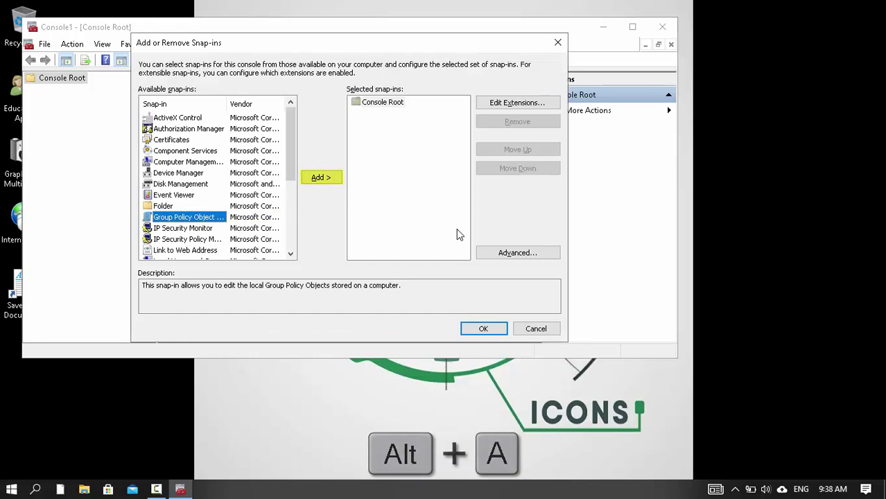
key(Return)
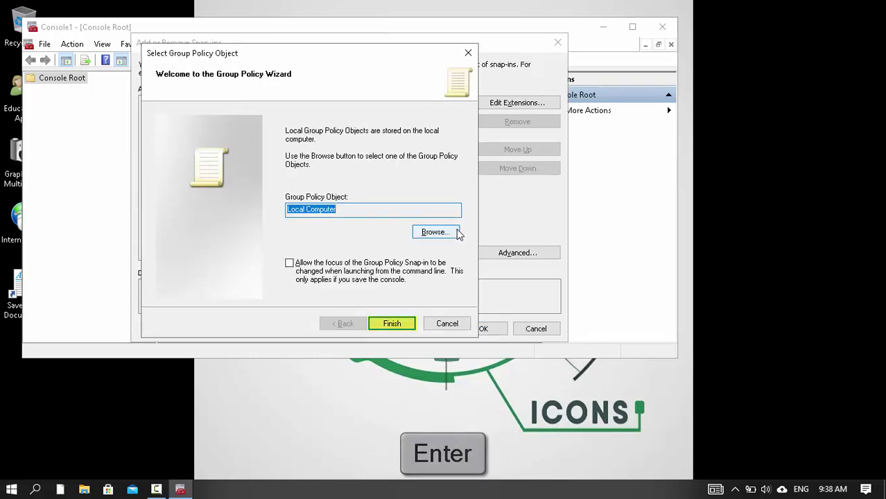
key(Return)
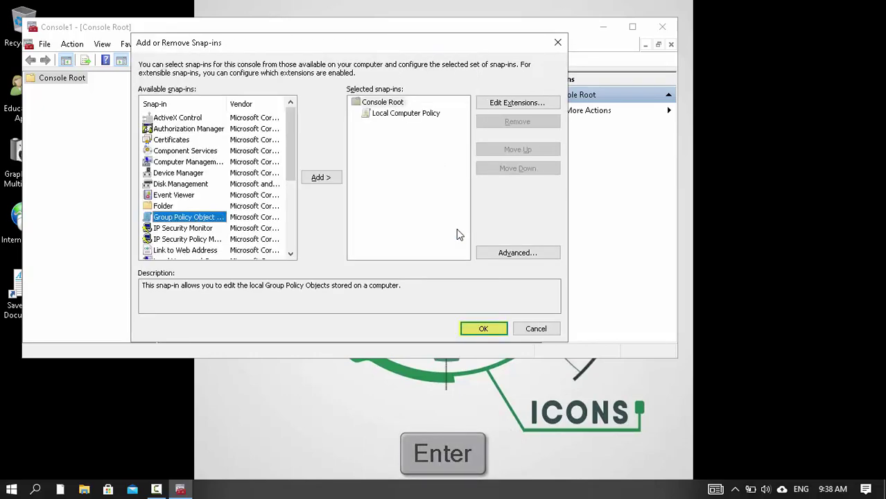
Open QoS Packet Scheduler under Computer Configuration > Administrative Templates > Network in the Local Computer Policy and maximize the console
key(Down)
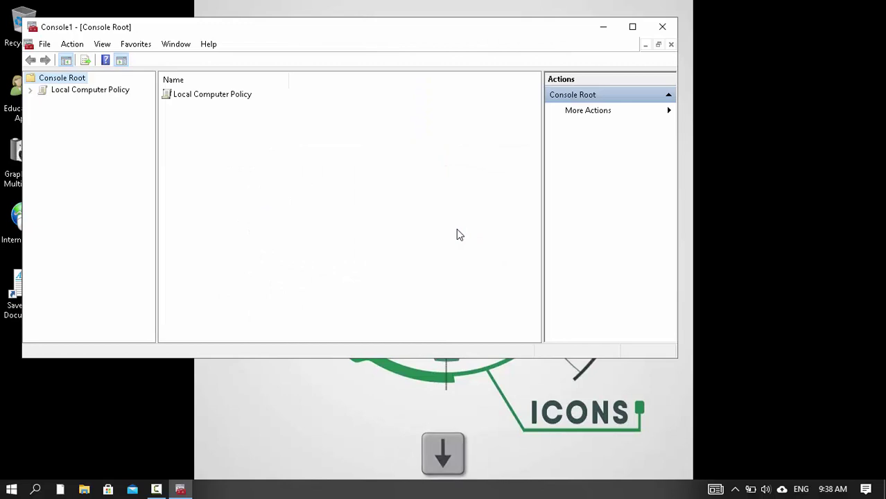
key(Right)
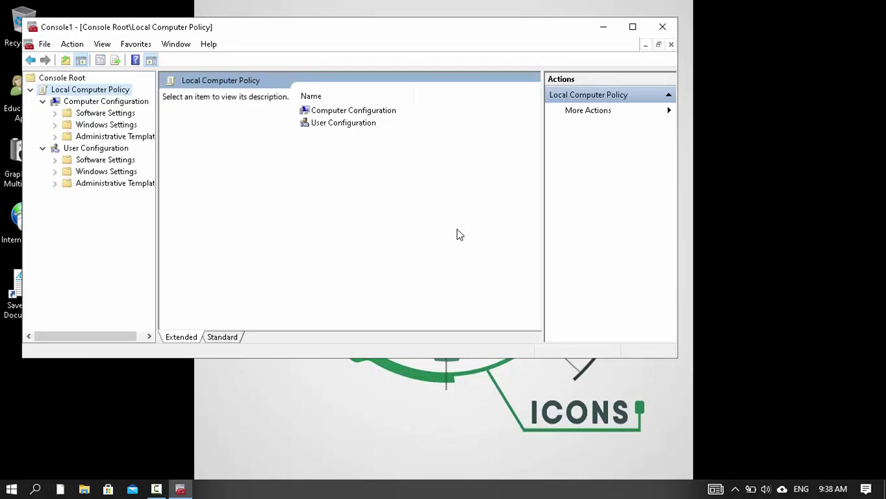
key(a)
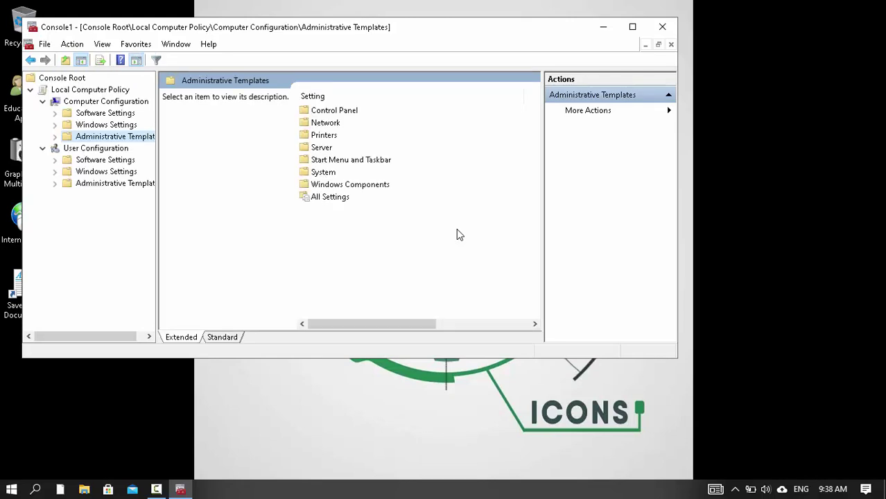
key(Right)
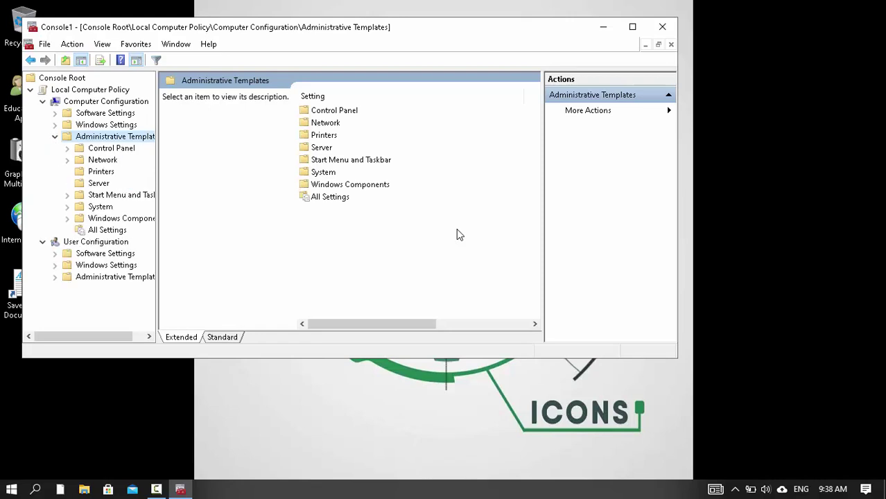
key(n)
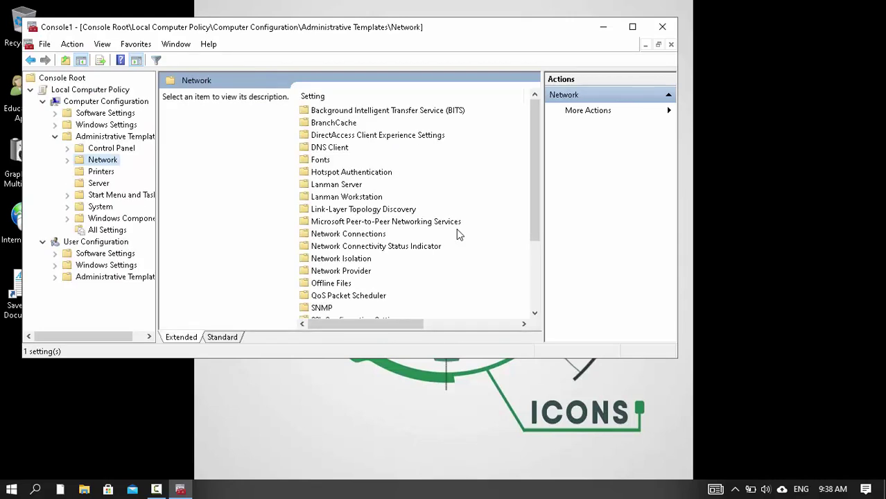
key(Right)
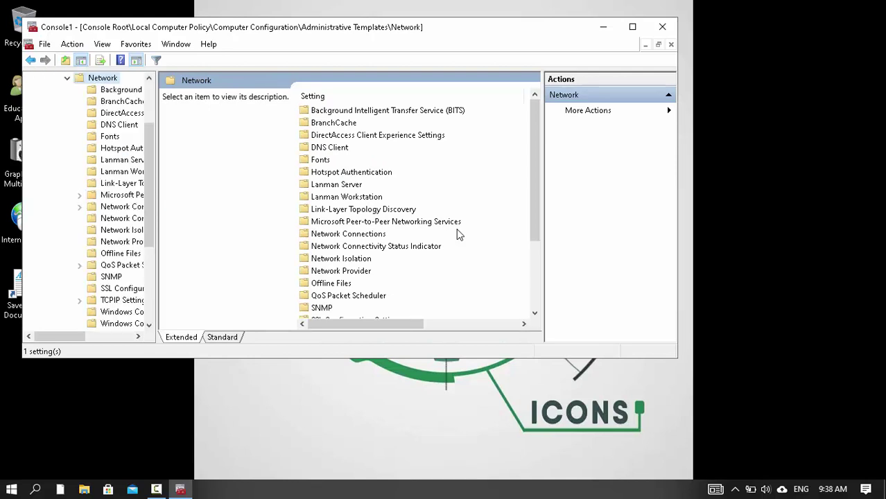
key(q)
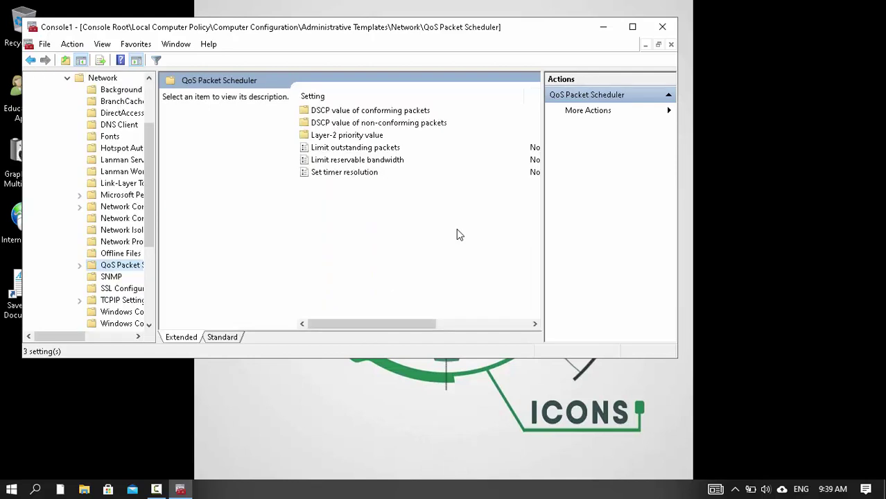
key(super+Up)
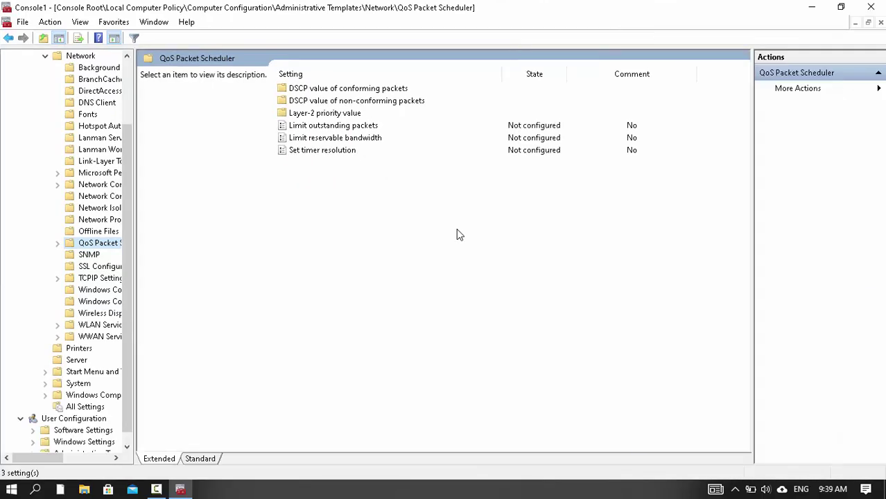
Open the "Limit reservable bandwidth" policy setting in QoS Packet Scheduler for editing
key(Tab)
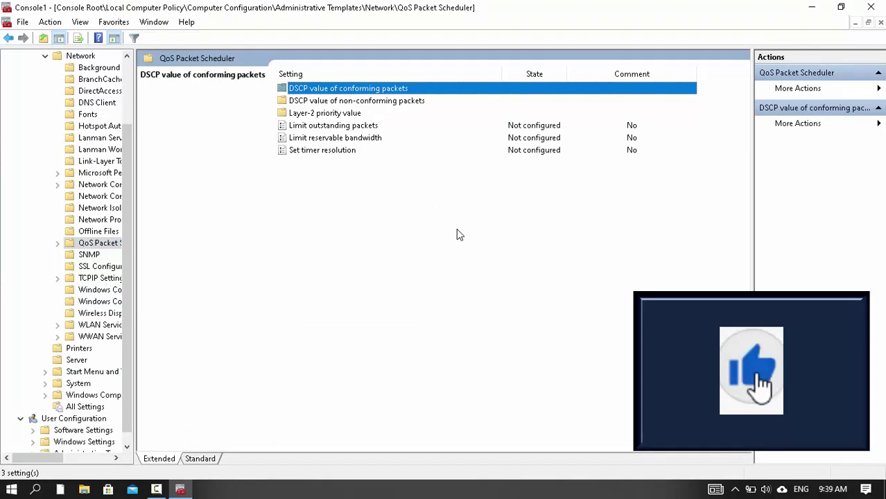
key(l)
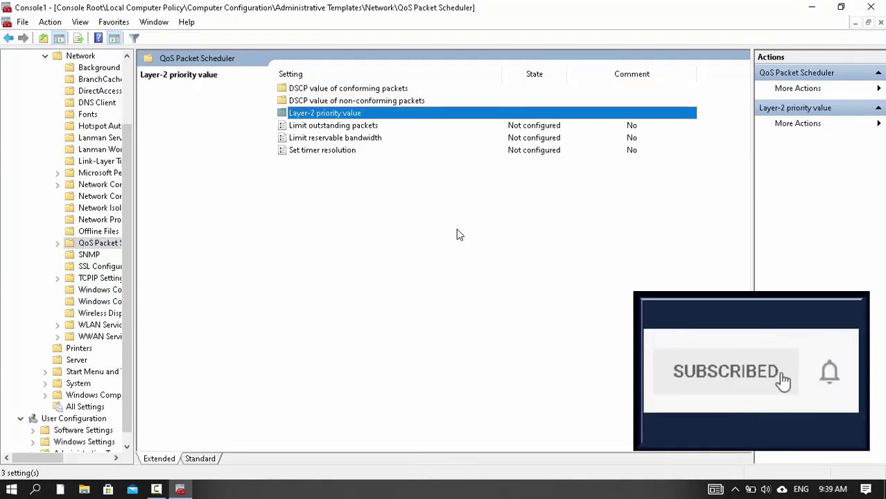
key(l)
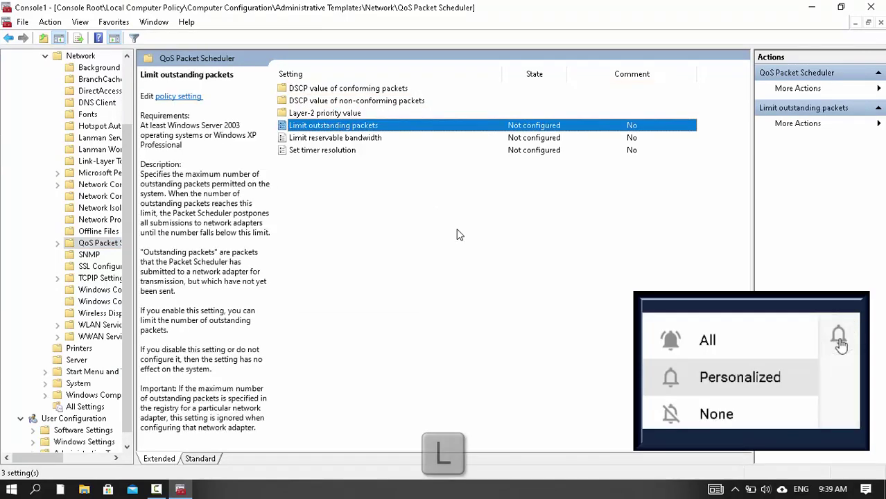
key(l)
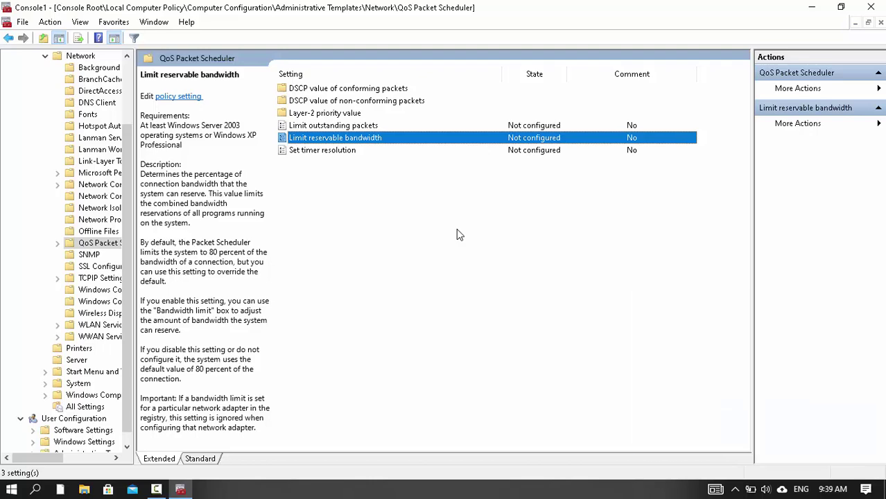
key(Return)
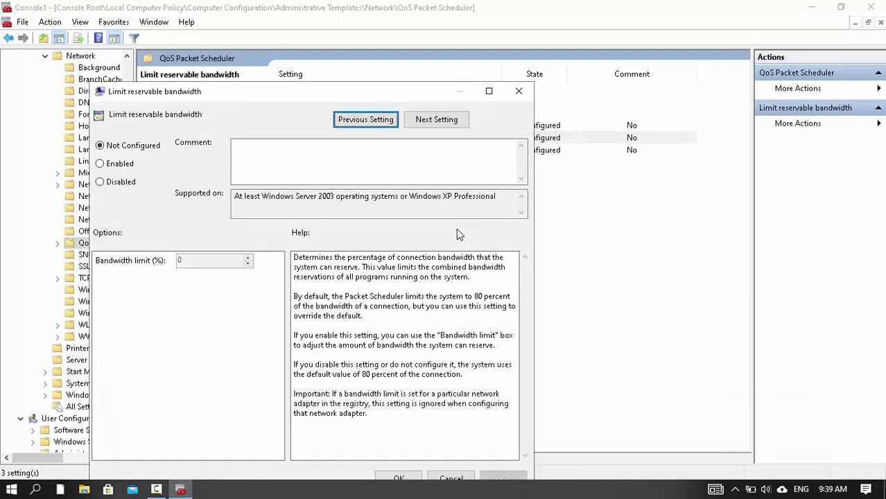
Enable the policy with a bandwidth limit of 0%, accept it, and close the console without saving its settings
key(alt+e)
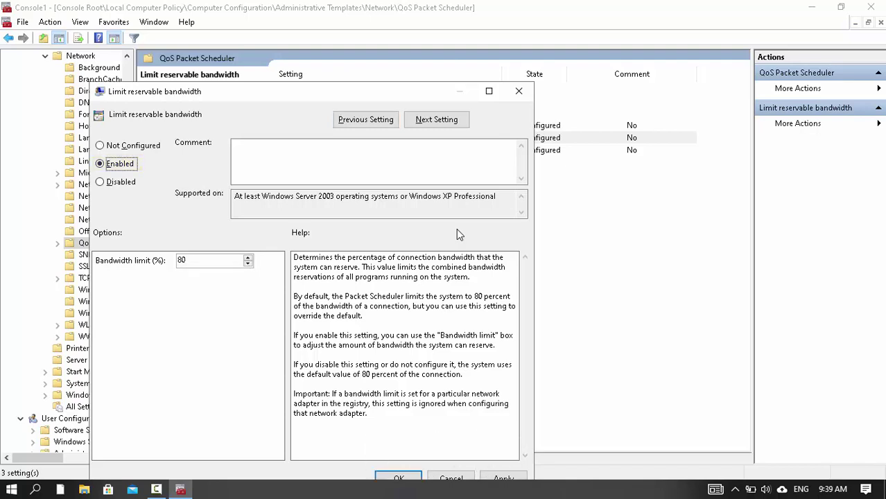
key(Tab)
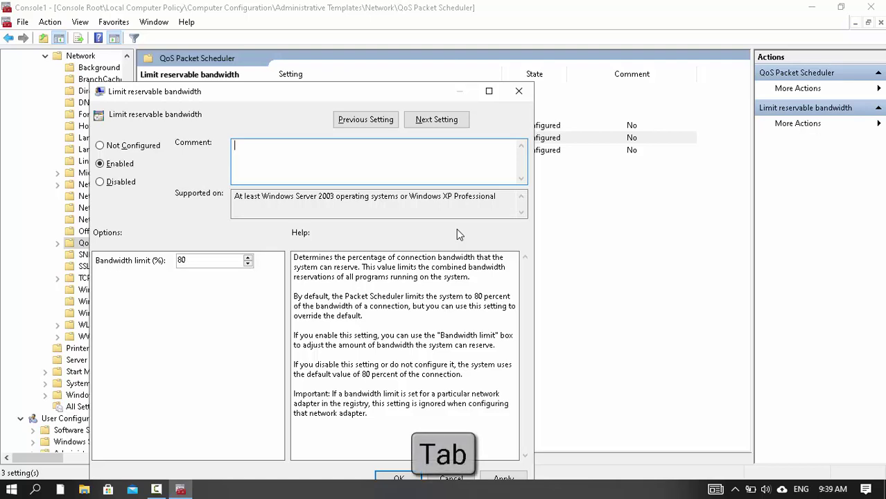
key(Tab)
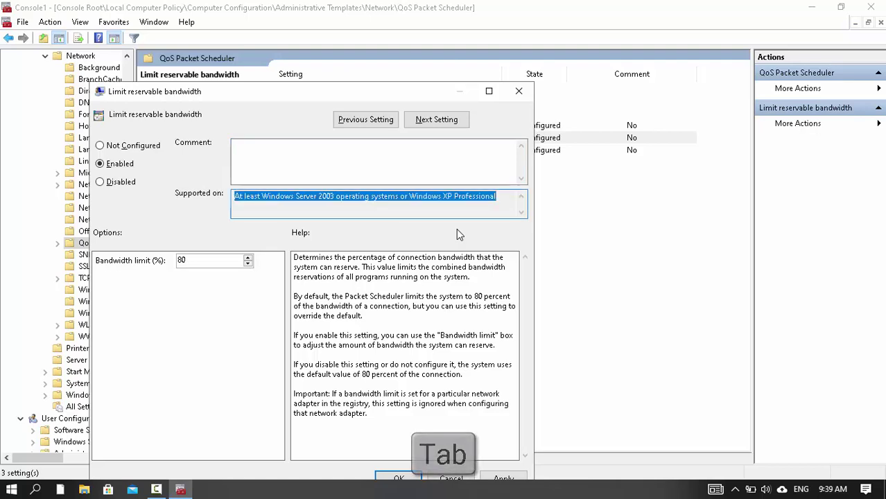
key(Tab)
key(Delete)
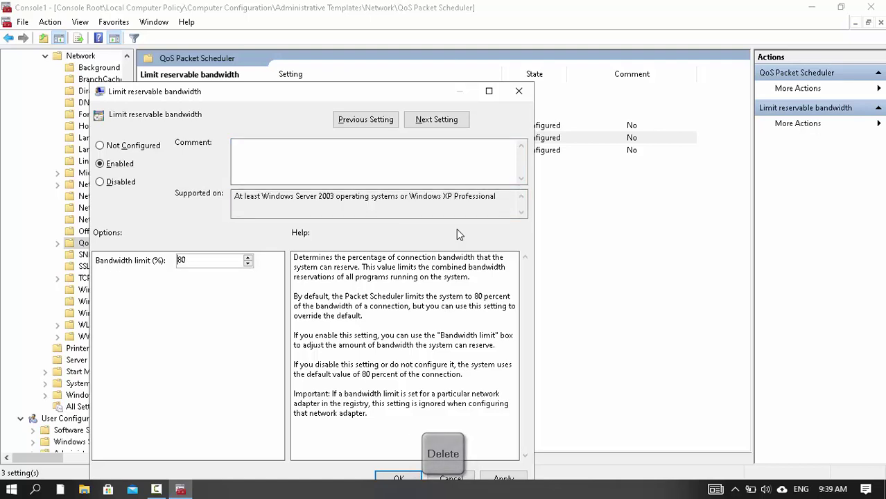
key(Return)
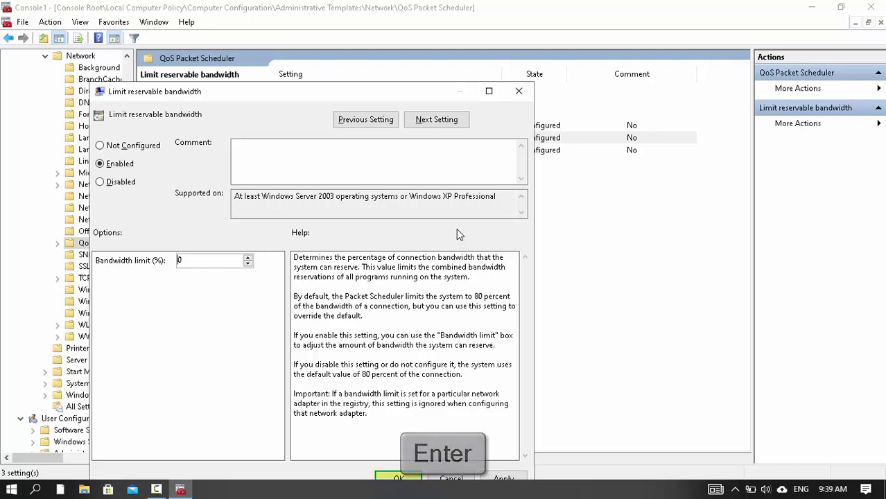
key(alt+F4)
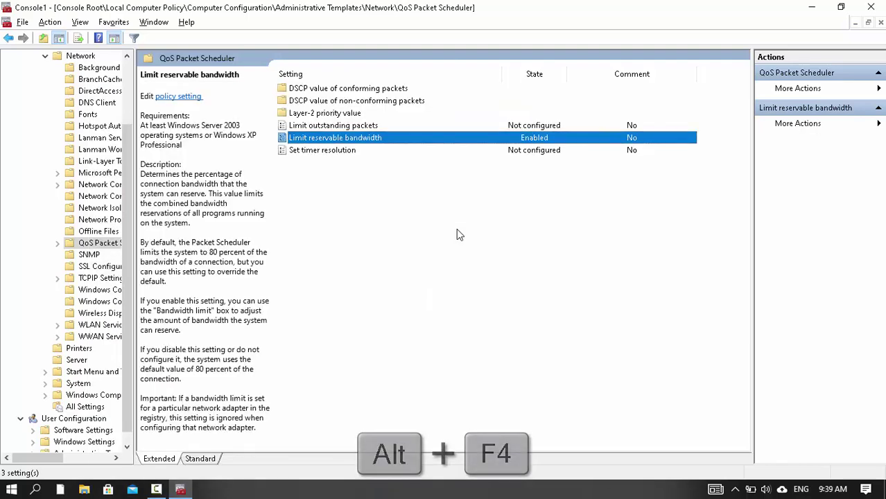
key(alt+n)
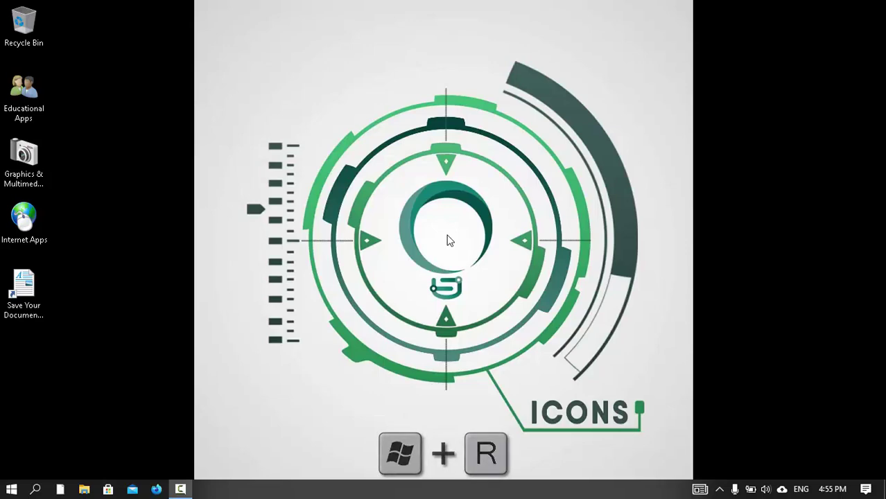
Run the "chrome" command to open Google Chrome
key(super+r)
text(chrome)
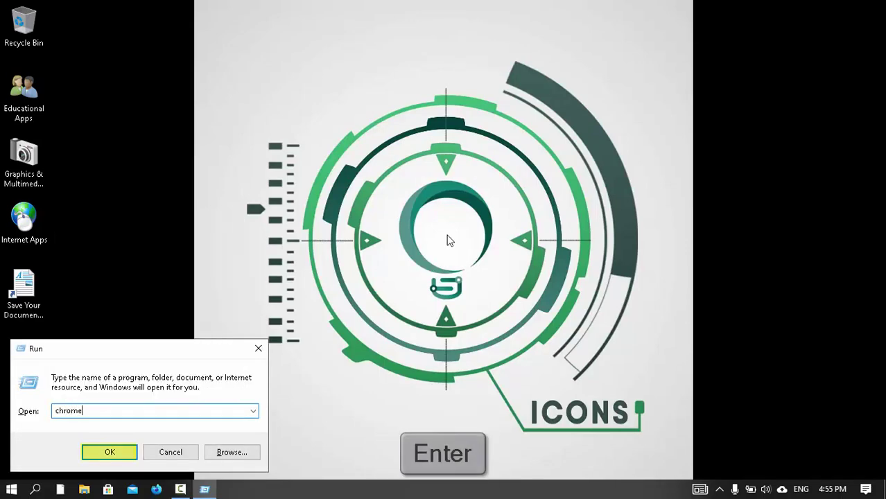
key(Return)
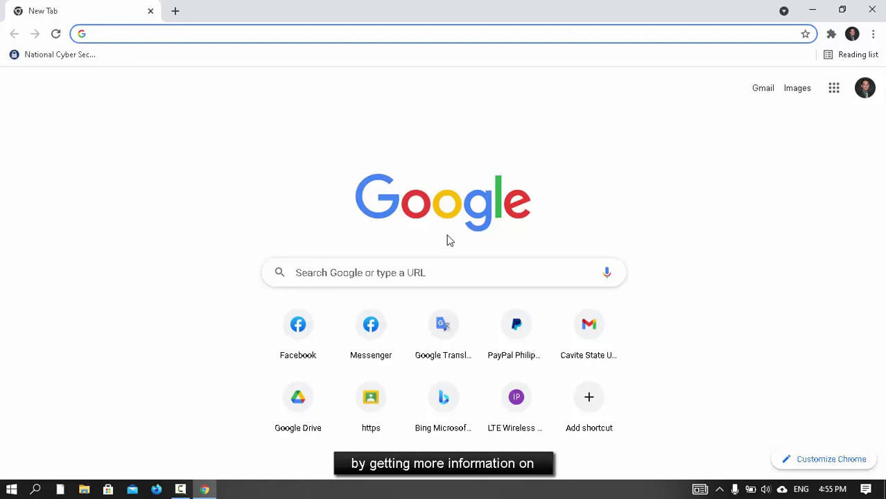
Clear Chrome's browsing data for all time with every data type included, from browsing history through hosted app data
key(ctrl+shift+Delete)
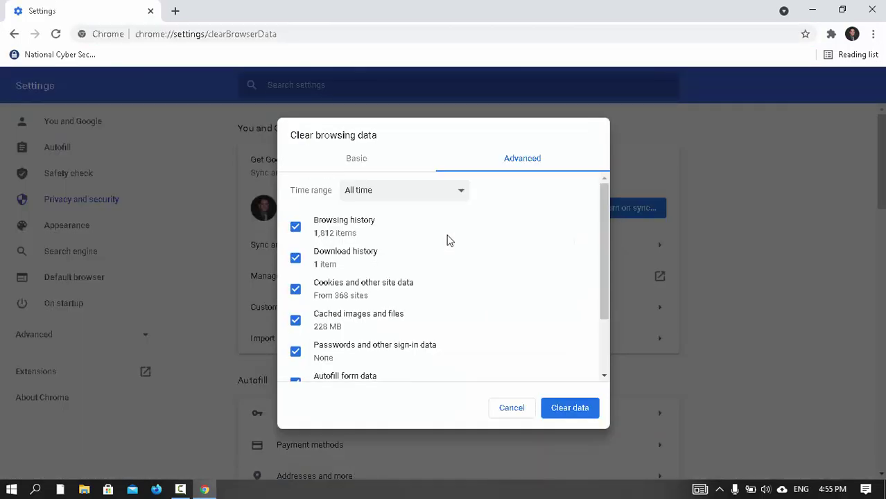
key(alt+d)
key(Tab)
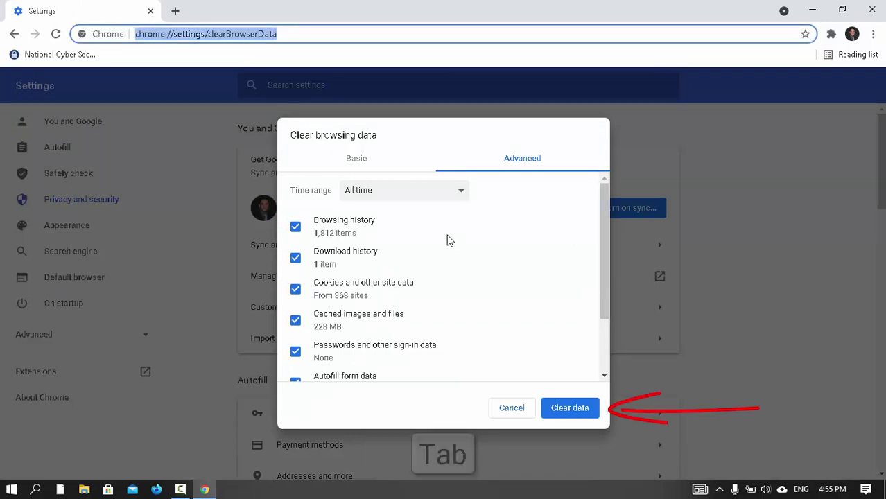
key(Tab)
key(Tab)
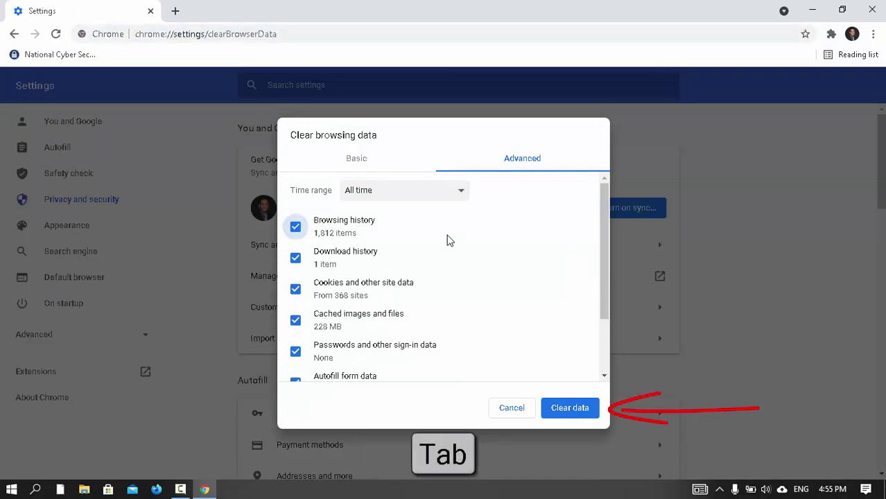
key(Tab)
key(Tab)
key(Tab)
key(Tab)
key(Tab)
key(Tab)
key(Tab)
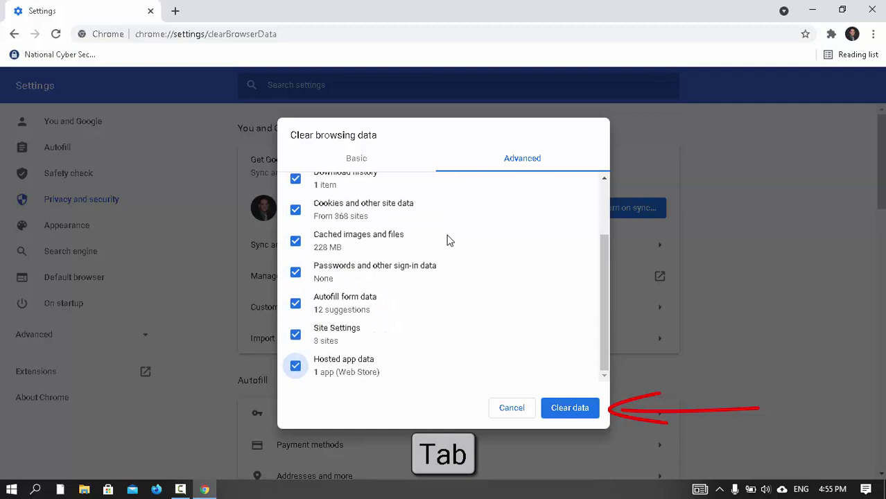
key(Tab)
key(Tab)
key(Return)
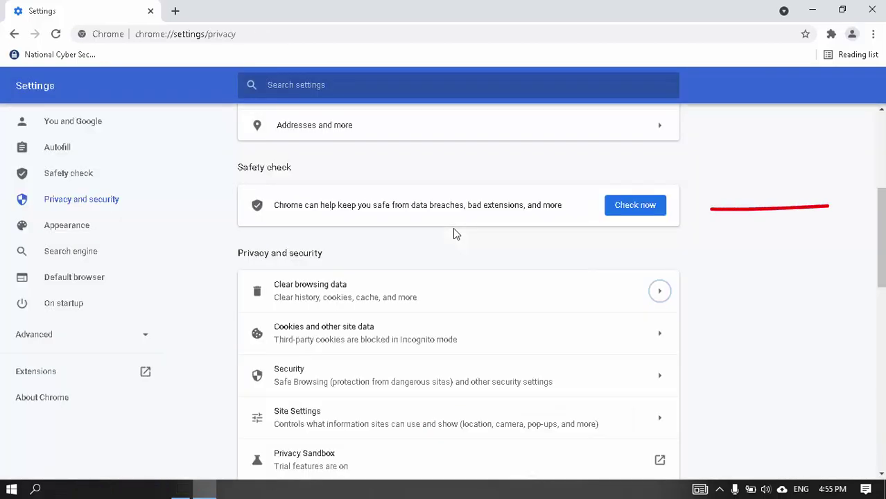
Run Chrome's safety check and close the browser
click(635, 205)
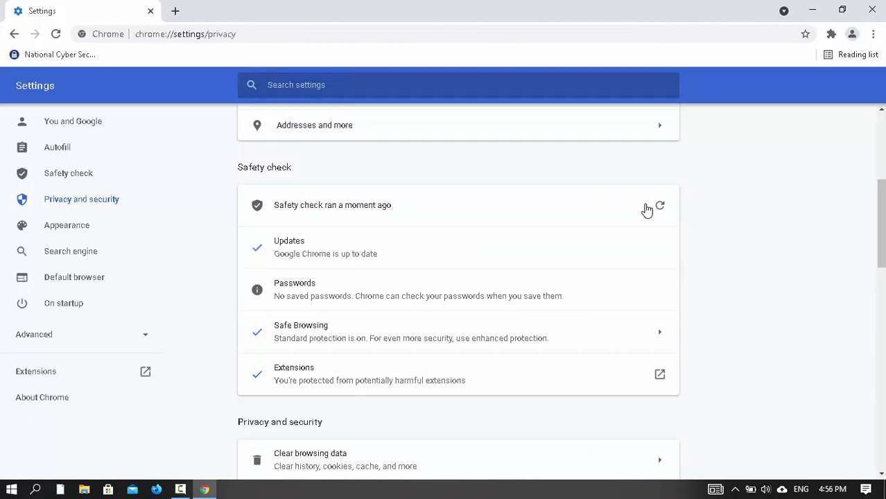
key(alt+F4)
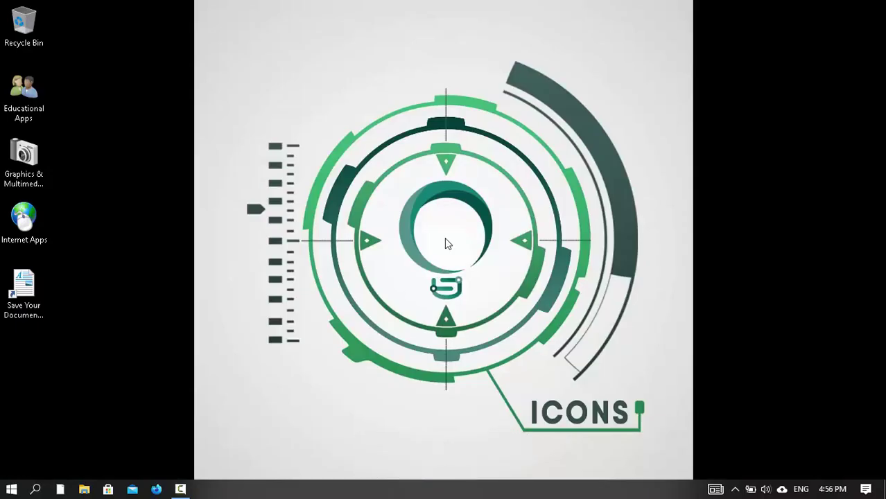
Run the "msedge" command to open Microsoft Edge
key(super+r)
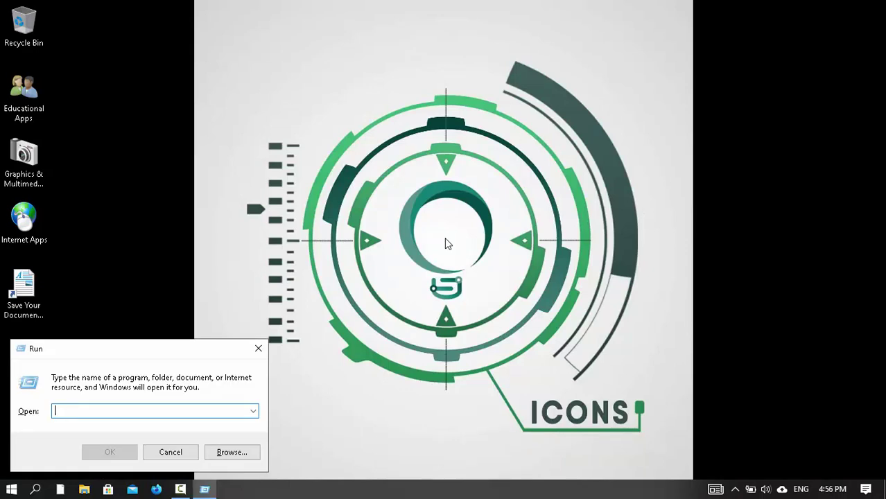
text(msedg)
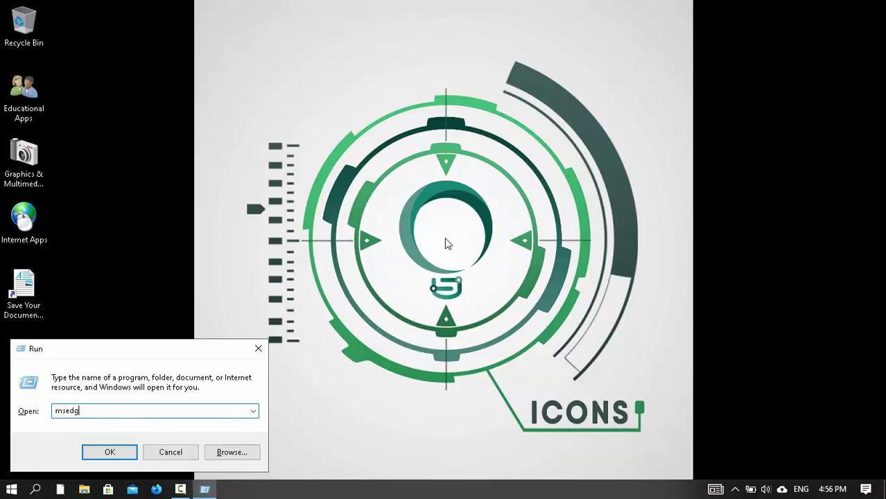
text(e)
key(Return)
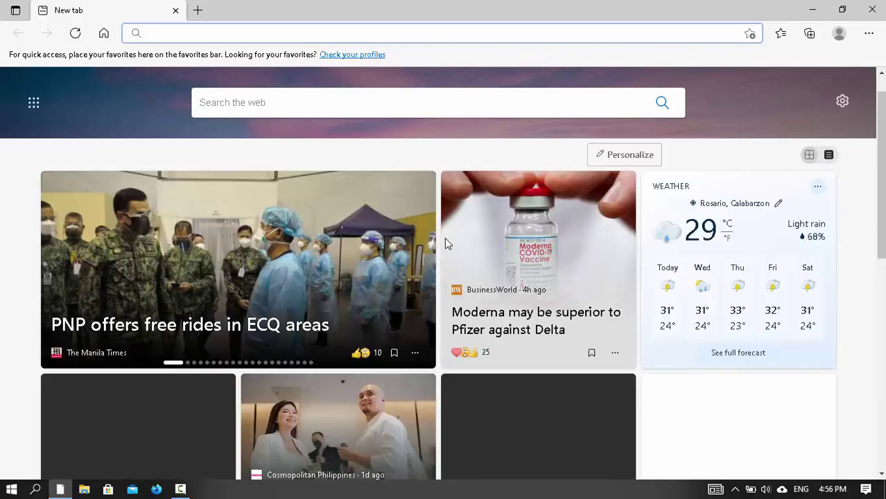
Clear Edge's browsing data for all time with every data type included, from browsing history through Media Foundation data, and close the browser
key(ctrl+shift+Delete)
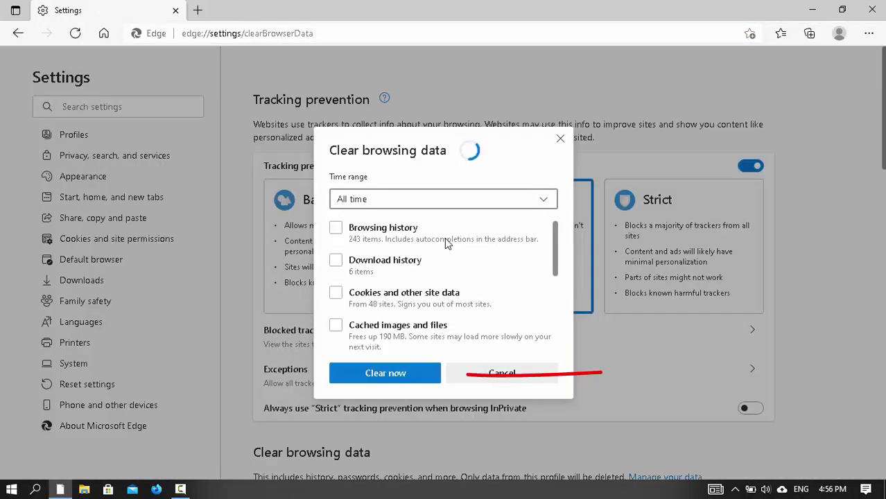
key(Tab)
key(Tab)
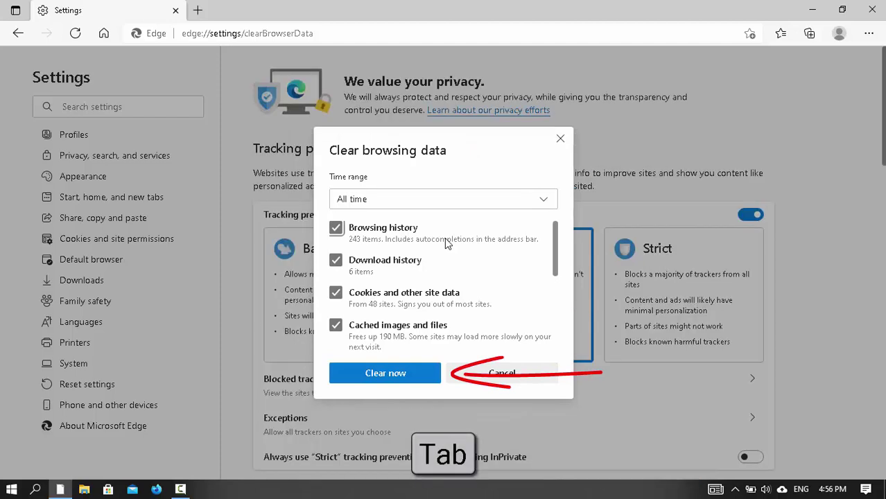
key(Tab)
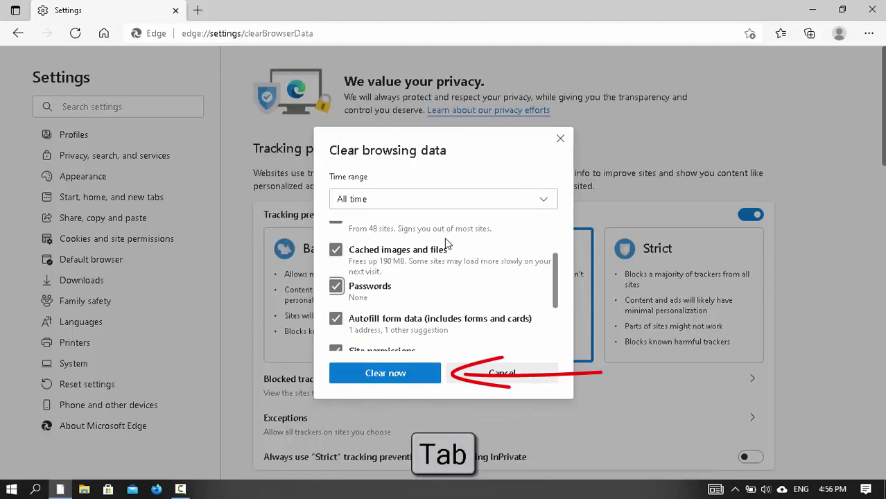
key(Tab)
key(Tab)
key(Tab)
key(Tab)
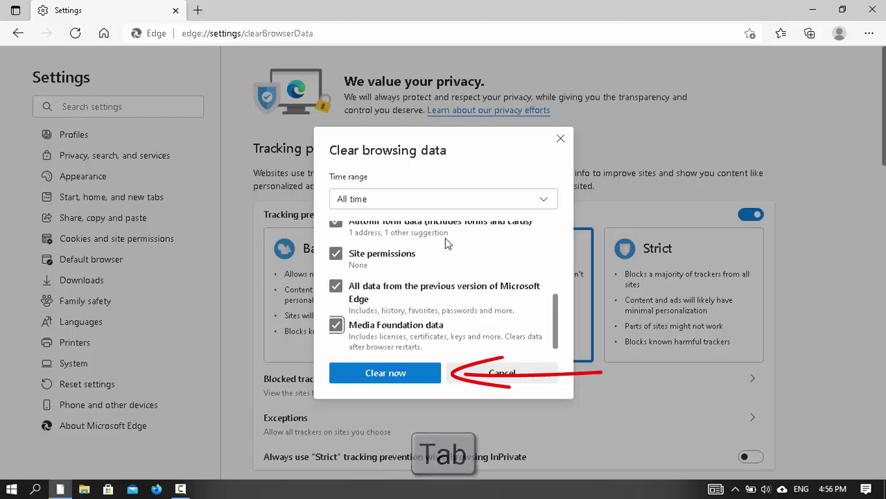
key(Tab)
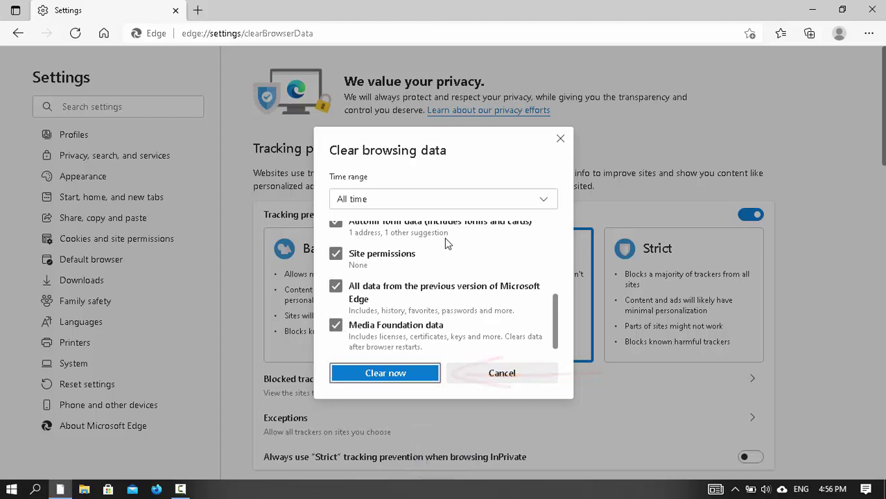
key(Return)
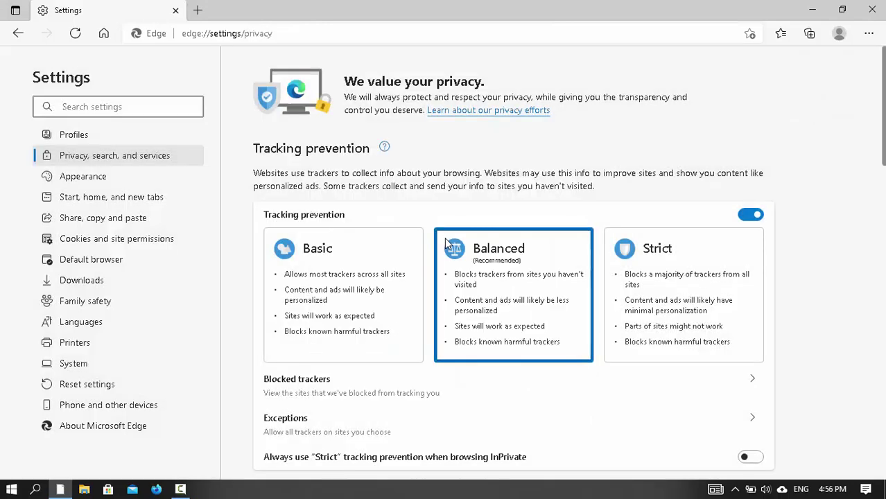
key(alt+F4)
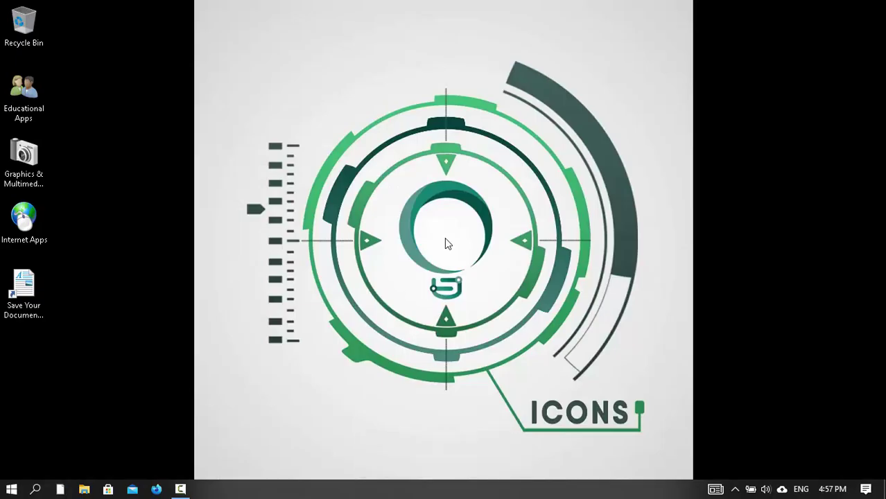
Run the "firefox" command to open Mozilla Firefox
key(super+r)
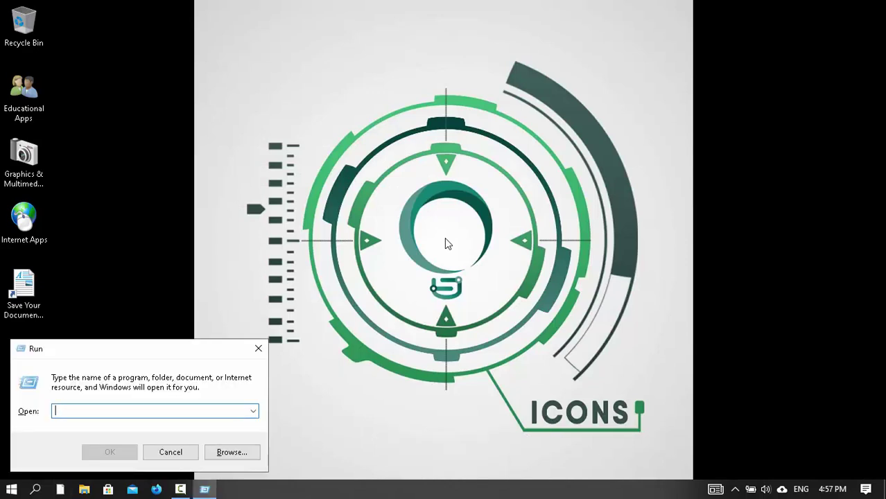
text(firefox)
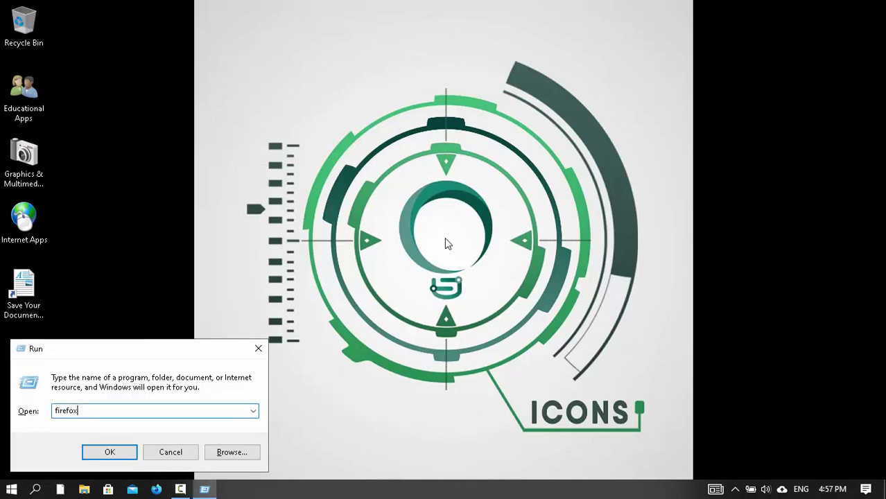
key(Return)
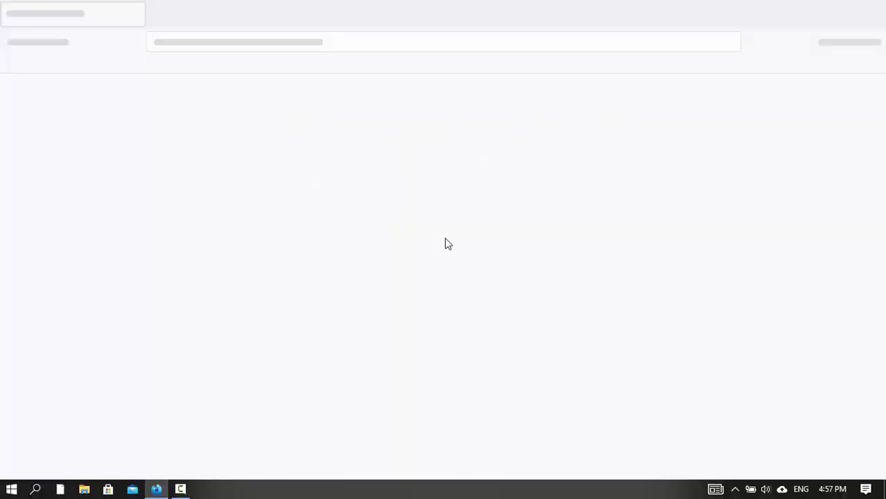
Open Firefox's history clearing options and set the time range to Everything
key(ctrl+shift+Delete)
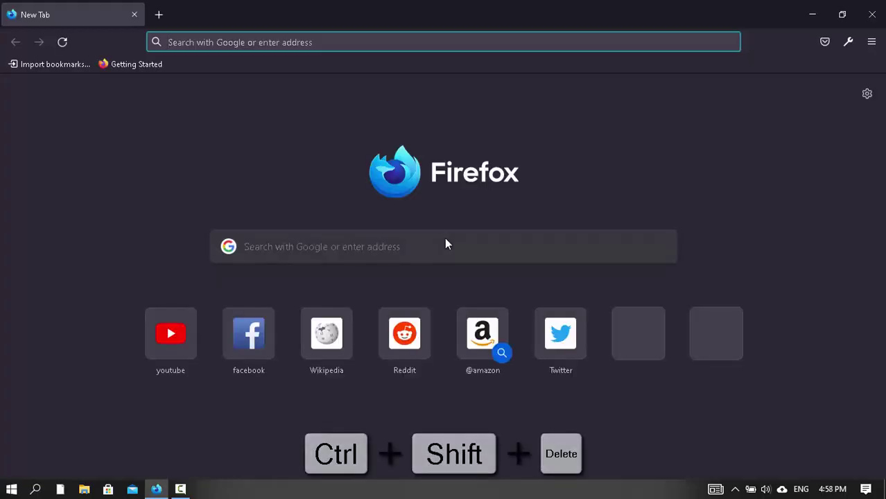
key(F4)
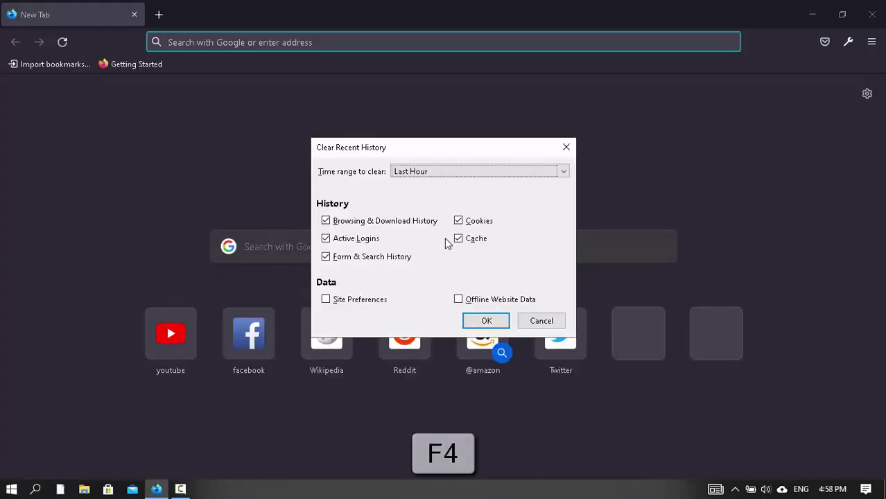
key(End)
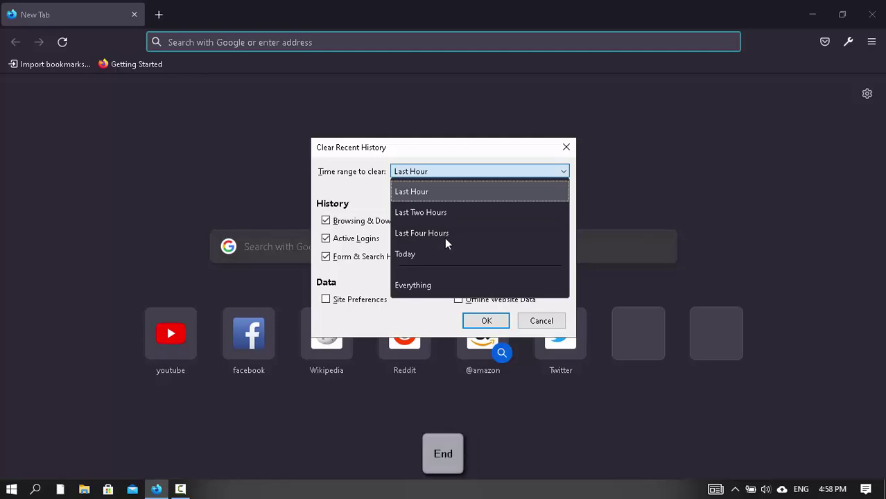
key(Return)
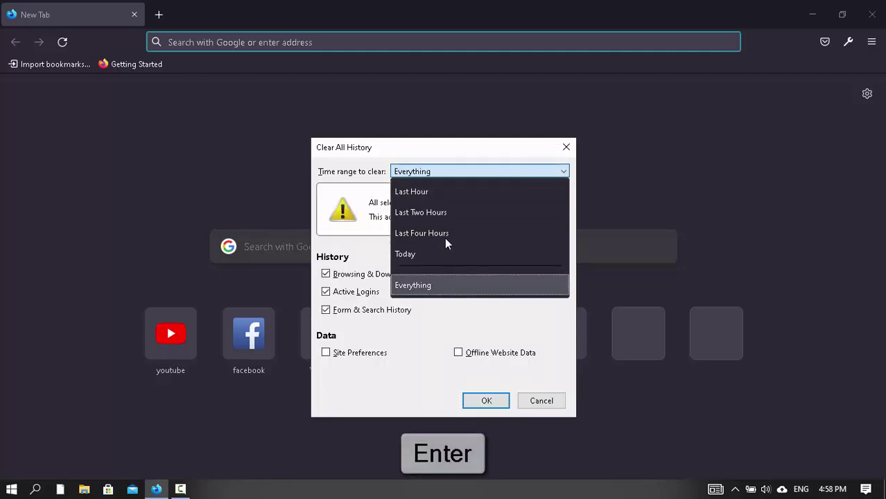
Include Site Preferences and Offline Website Data in the selection and clear all Firefox history
key(Tab)
key(Tab)
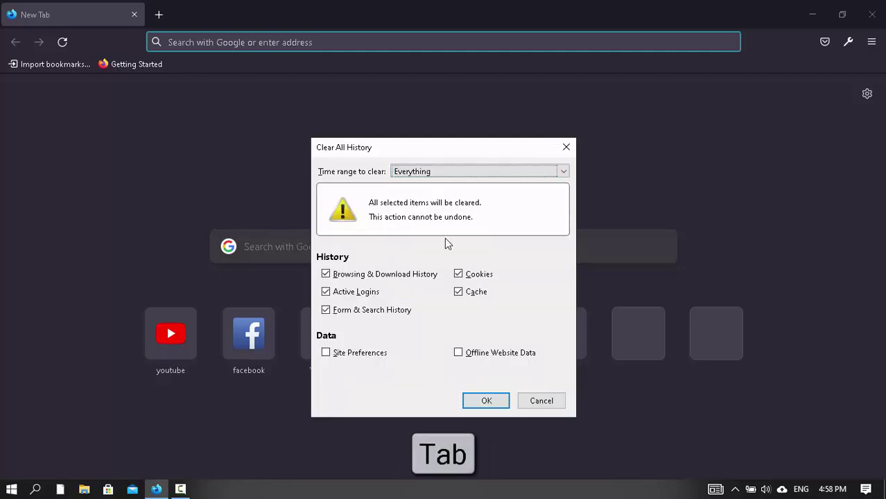
key(Tab)
key(Tab)
key(Tab)
key(Tab)
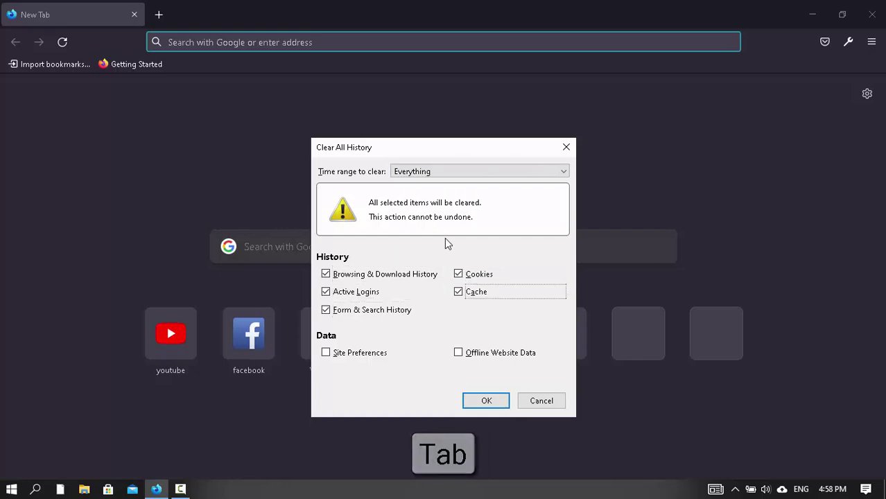
key(space)
key(Tab)
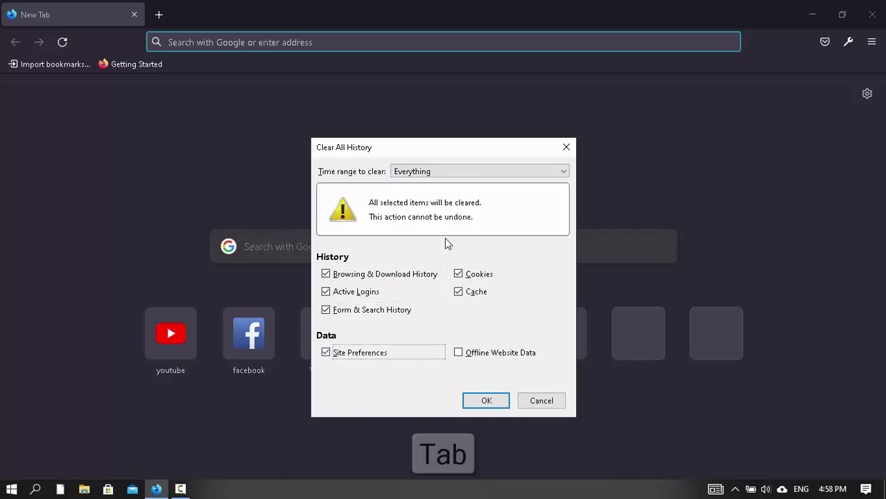
key(space)
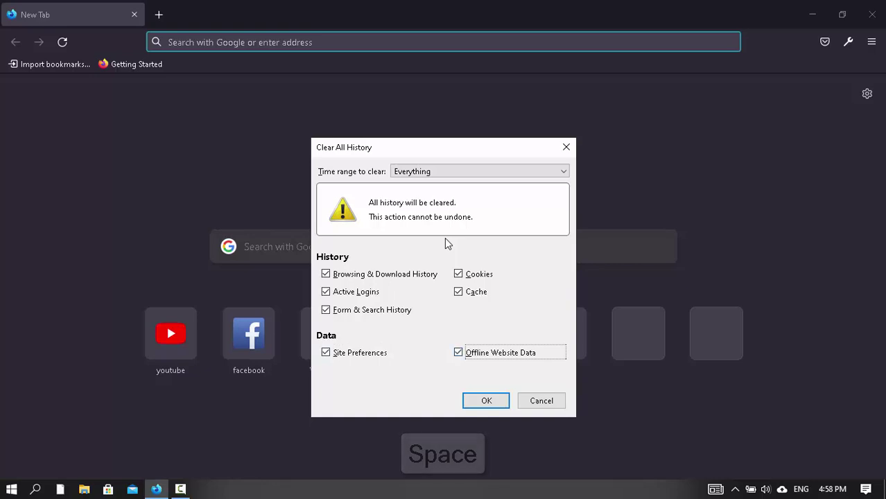
key(Return)
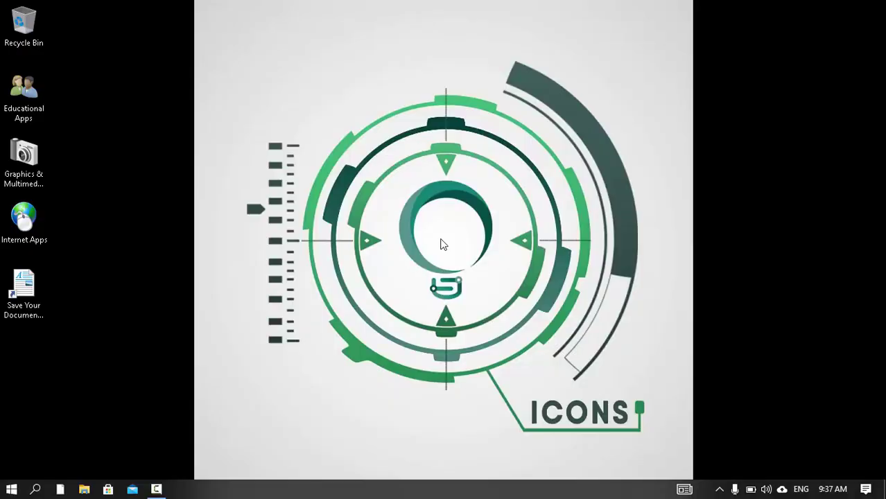
Open the Windows Update page in Windows Settings
key(super+i)
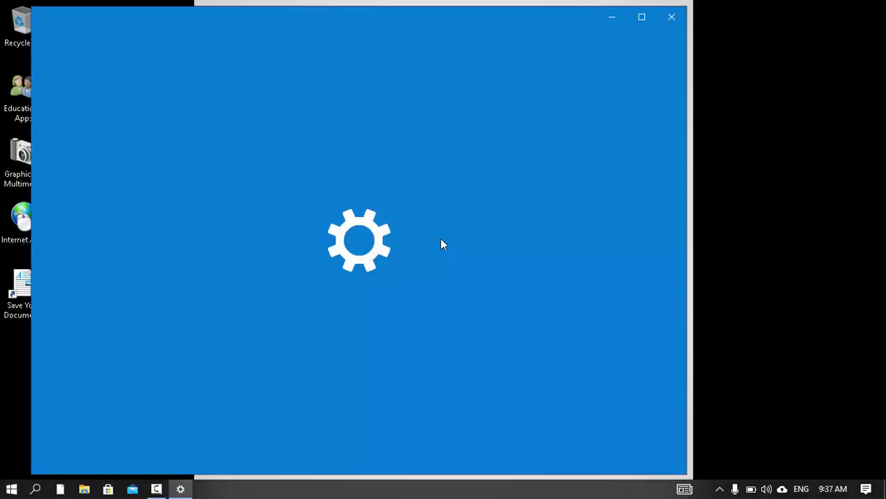
key(shift+Tab)
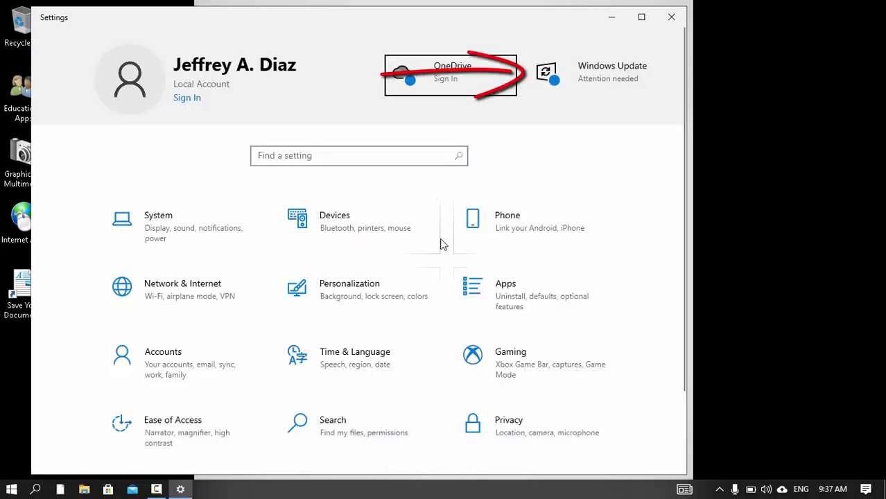
key(Right)
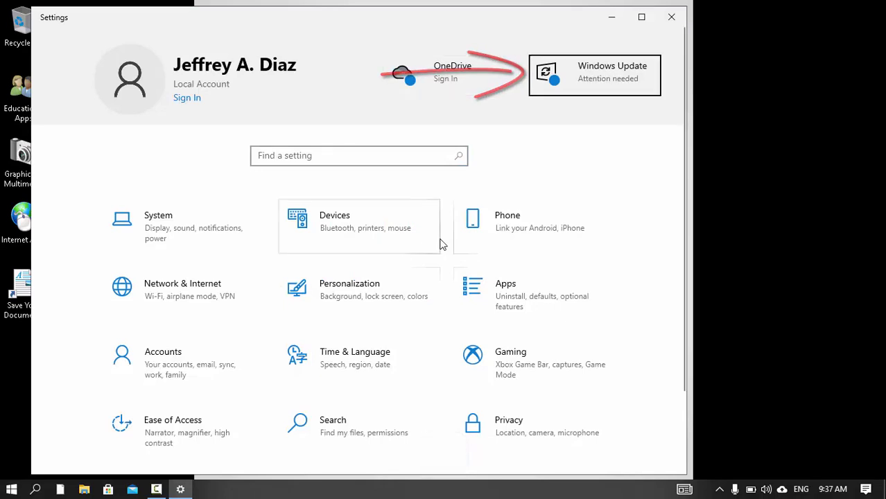
key(Return)
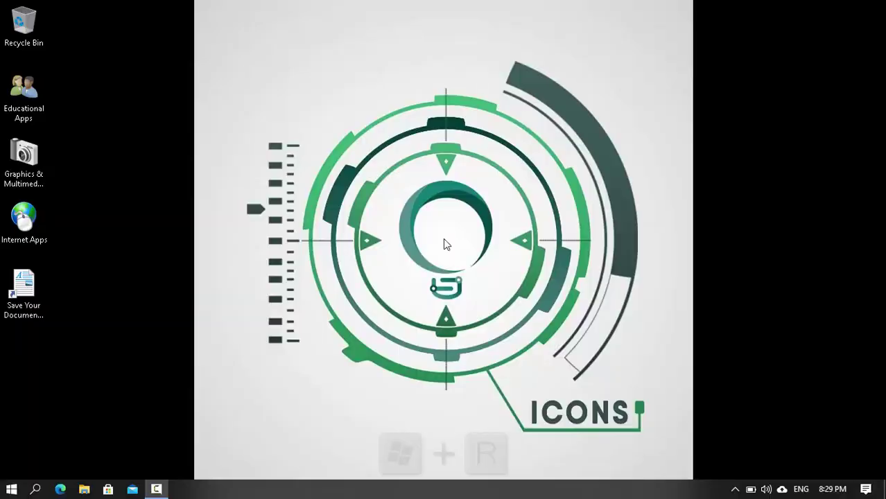
Run the "cleanmgr" command and start Disk Cleanup for drive C:
key(super+r)
text(c)
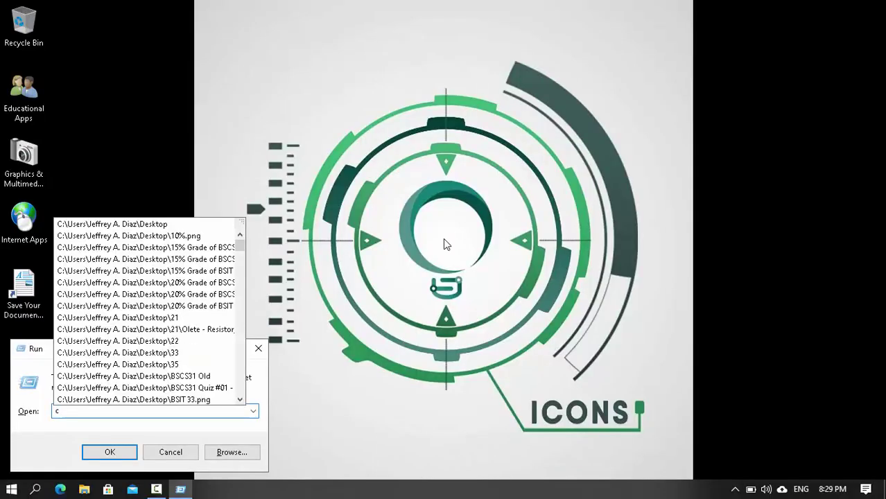
text(leanmgr)
key(Return)
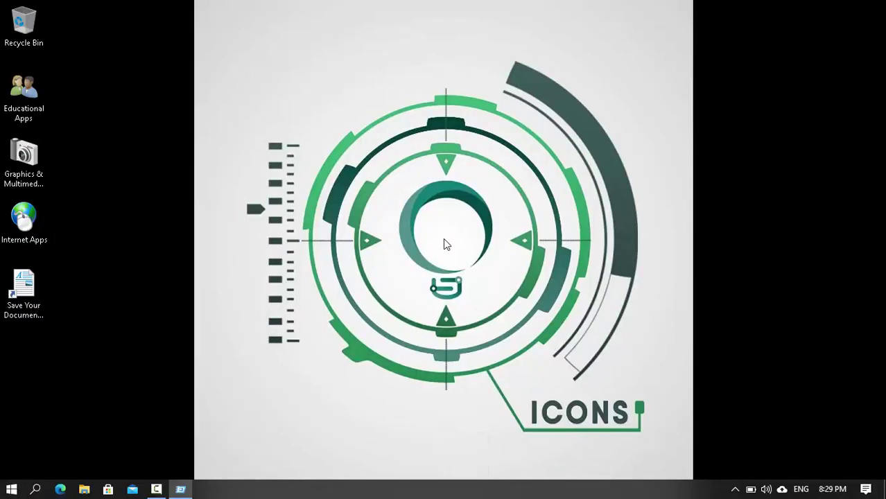
key(Tab)
key(Return)
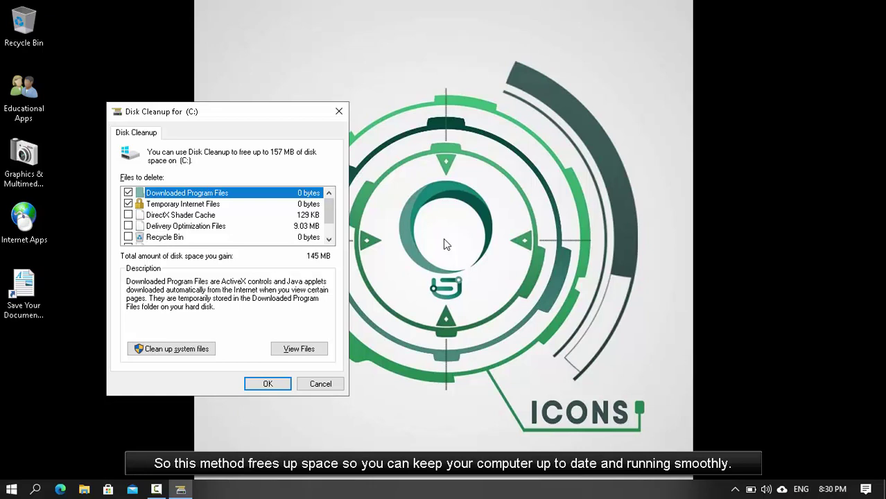
Switch Disk Cleanup to cleaning up system files and choose drive C: for the scan
key(alt+s)
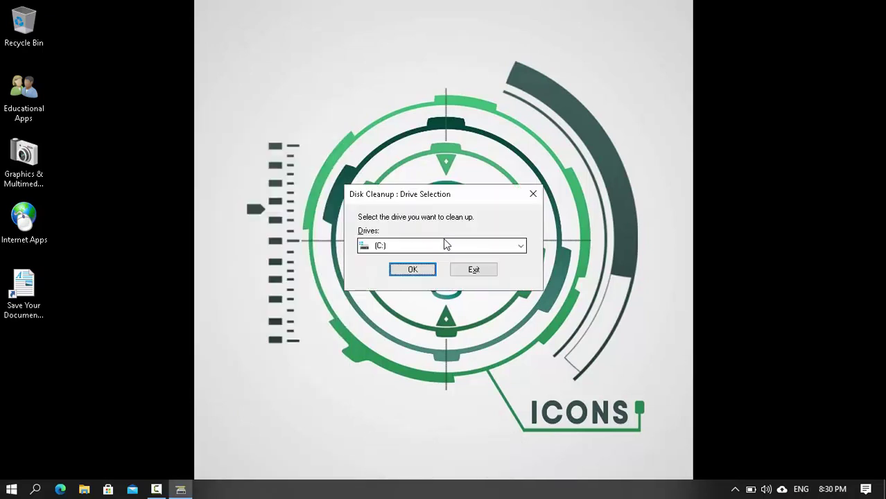
key(Tab)
key(Return)
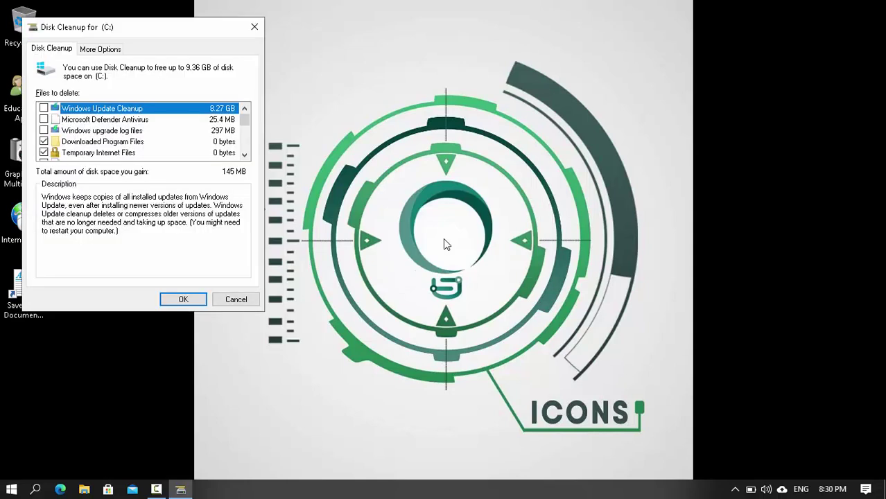
Mark Windows Update Cleanup, Microsoft Defender Antivirus and Windows upgrade log files for deletion
key(space)
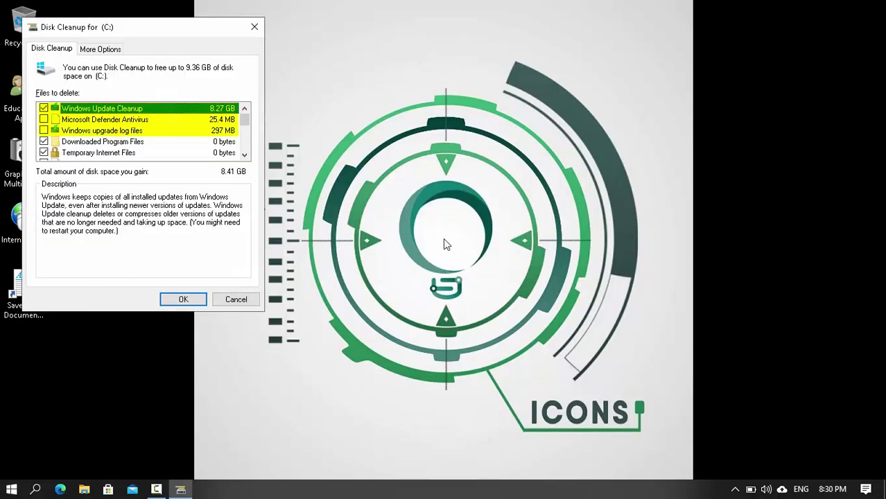
key(Down)
key(space)
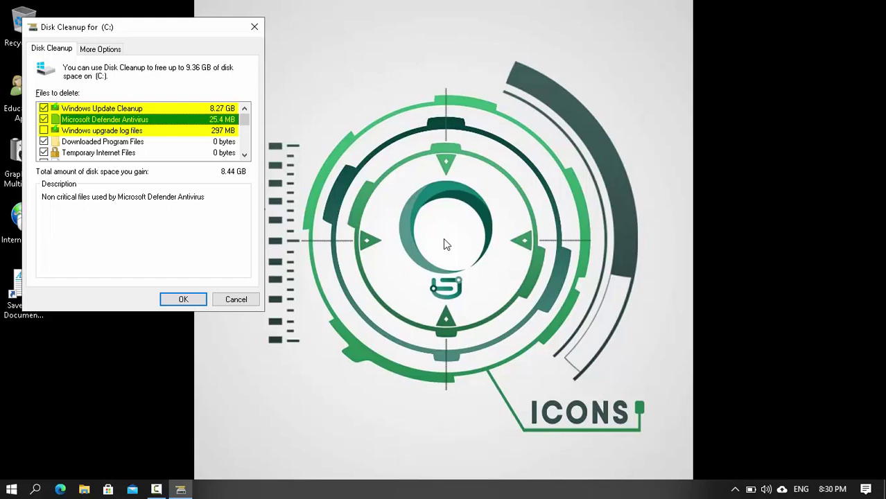
key(Down)
key(space)
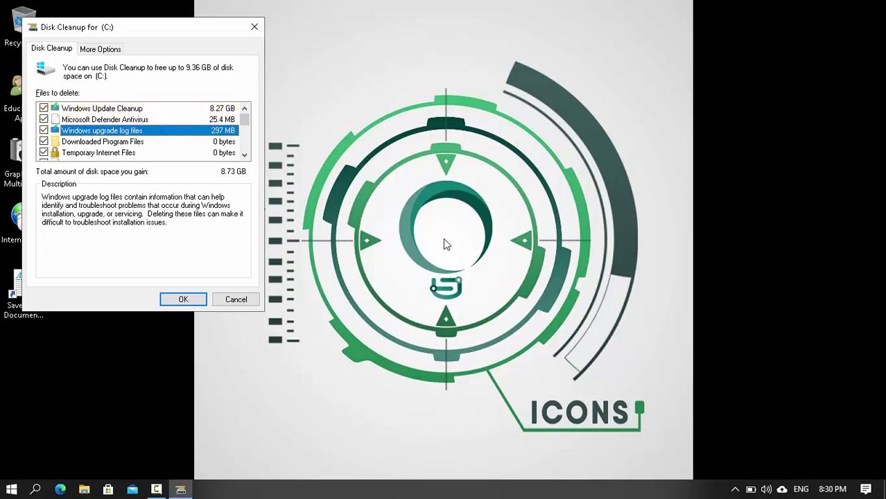
Mark System error memory dump files and System error minidump files for deletion
key(Down)
key(Down)
key(Down)
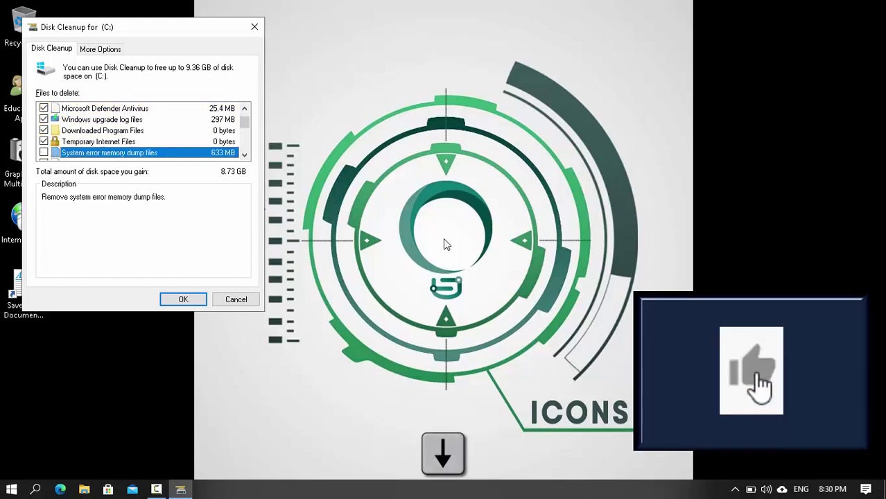
key(space)
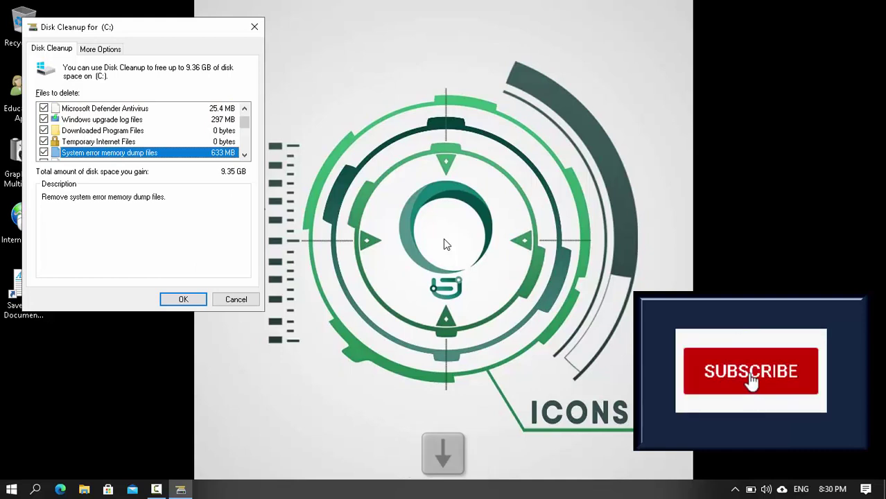
key(Down)
key(space)
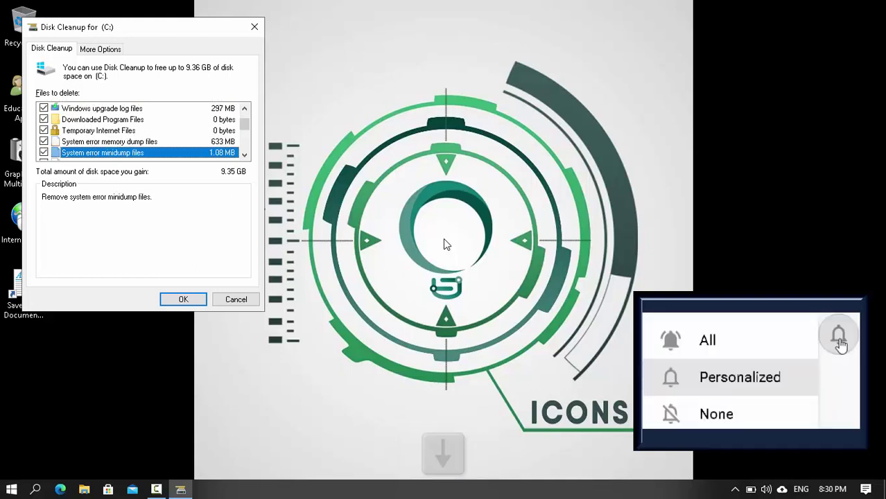
Mark Windows error reports and feedback diagnostics, DirectX Shader Cache and Delivery Optimization Files for deletion
key(Down)
key(space)
key(Down)
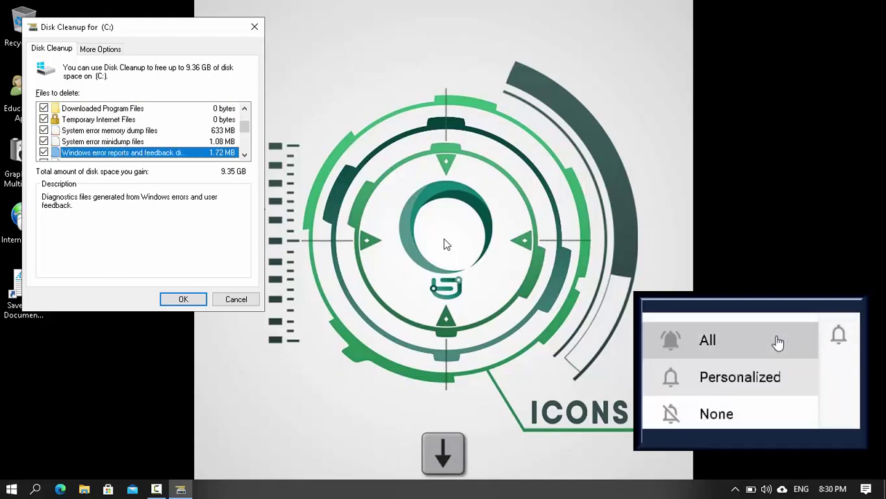
key(space)
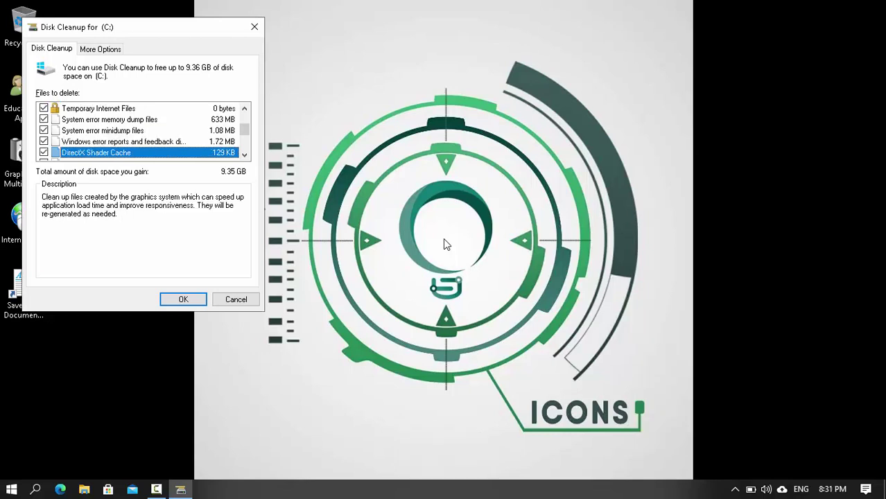
key(Down)
key(space)
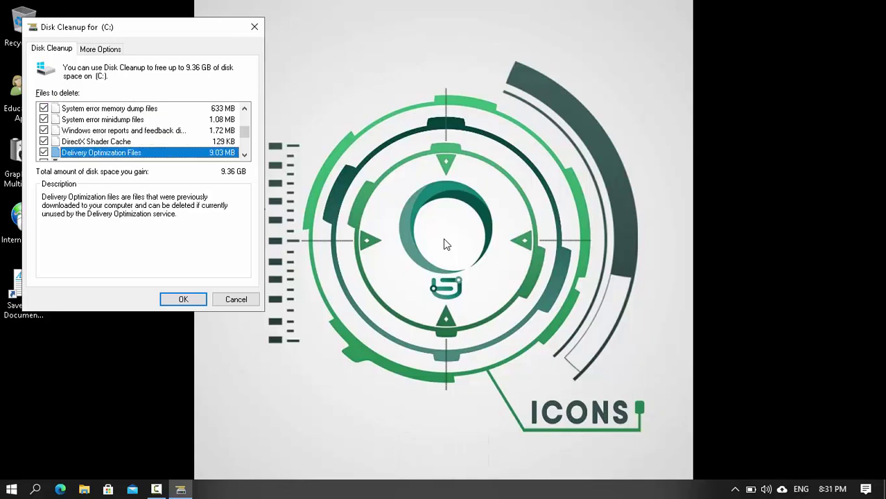
Mark Temporary files for deletion, leaving Language Resource Files and Recycle Bin unmarked, and confirm the permanent deletion of the selected files
key(Down)
key(Down)
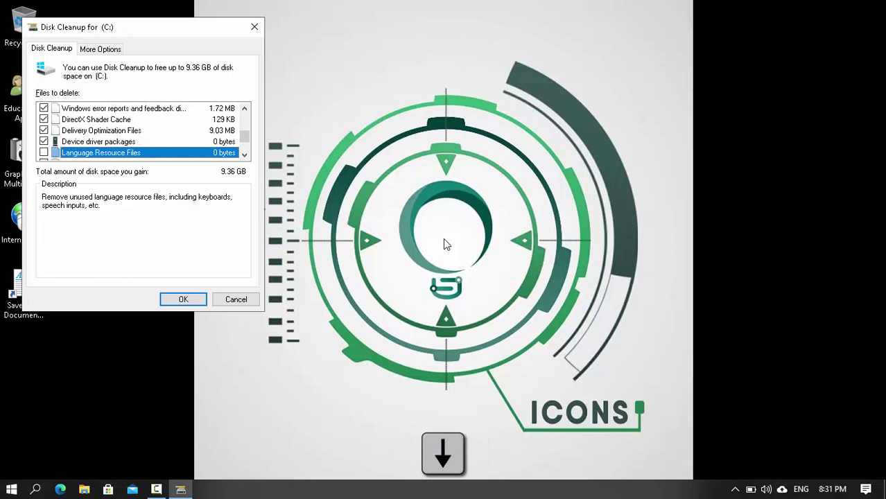
key(Down)
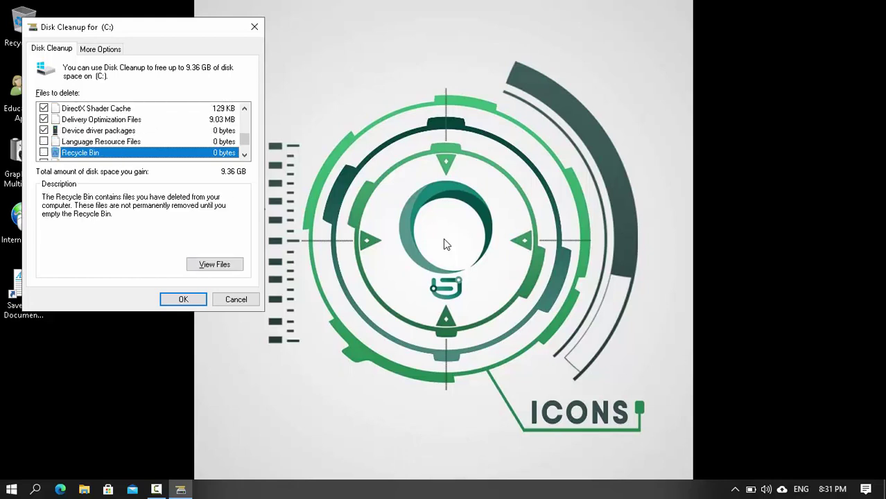
key(Down)
key(space)
key(Down)
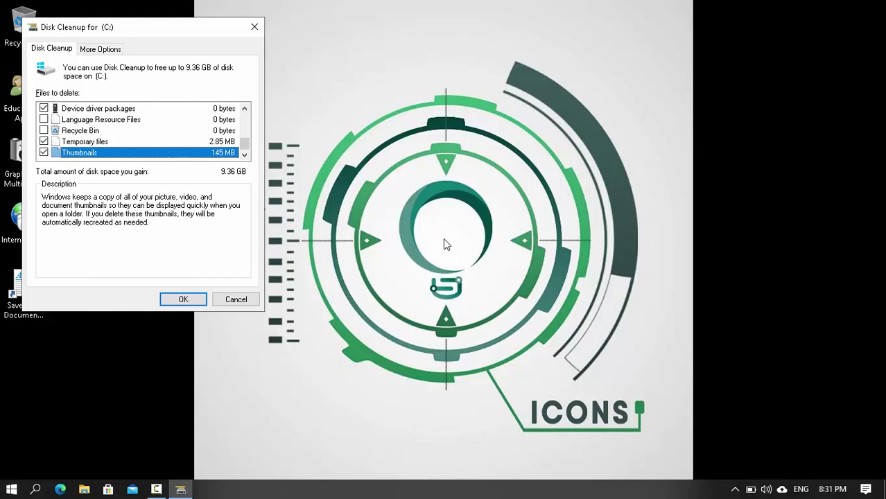
key(Return)
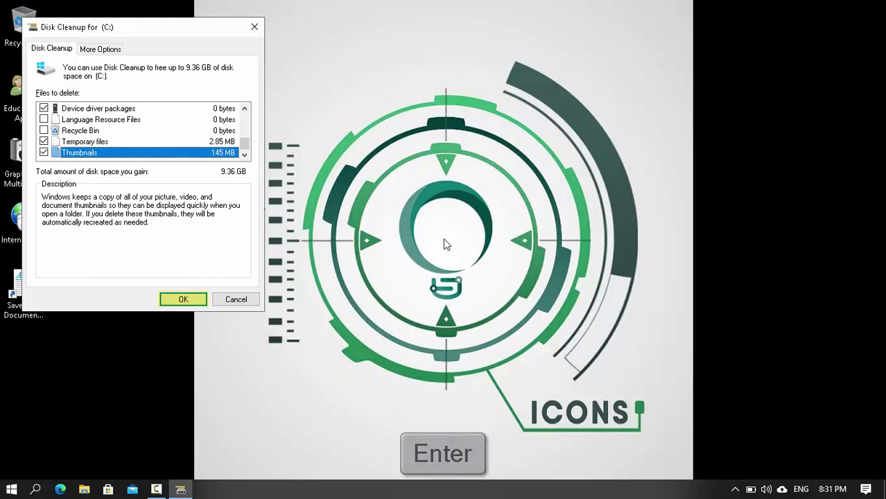
key(Return)
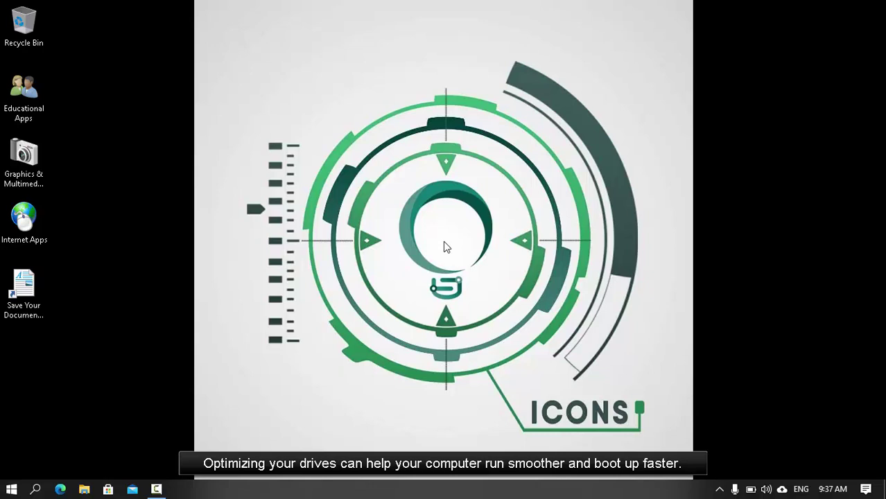
Run the "dfrgui" command and start analyzing drive C: in Optimize Drives
key(super+r)
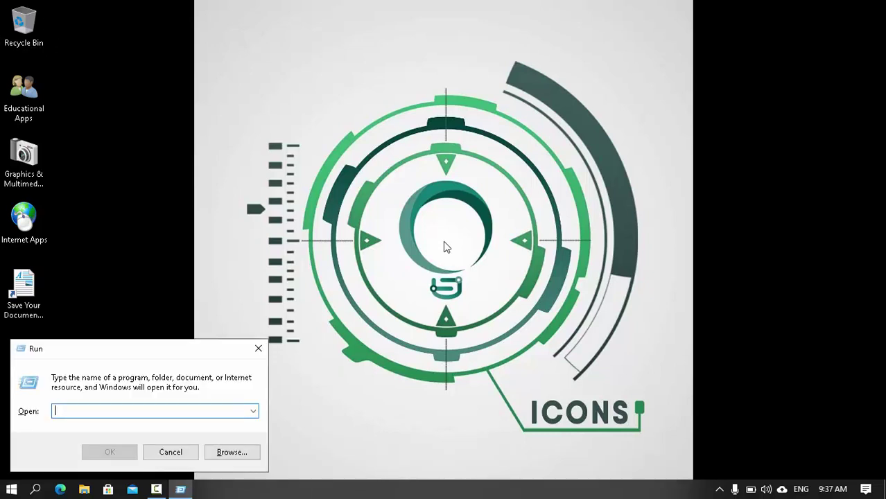
text(d)
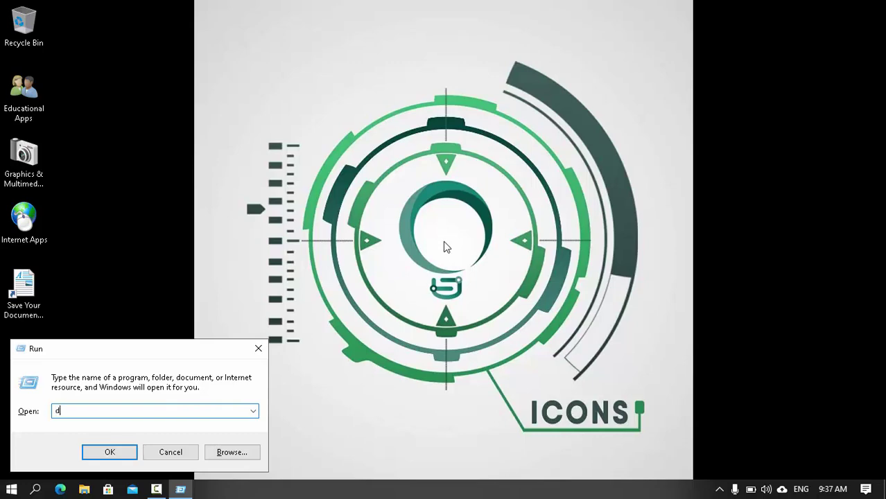
text(frgui)
key(Return)
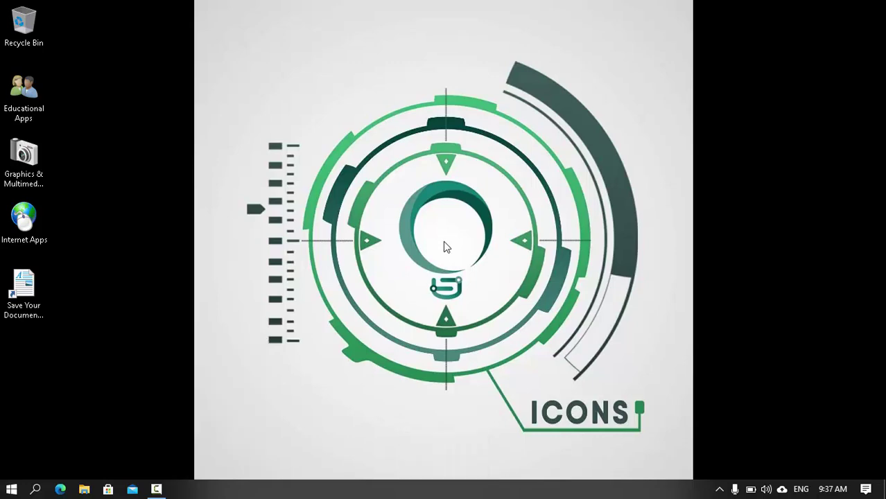
key(alt+a)
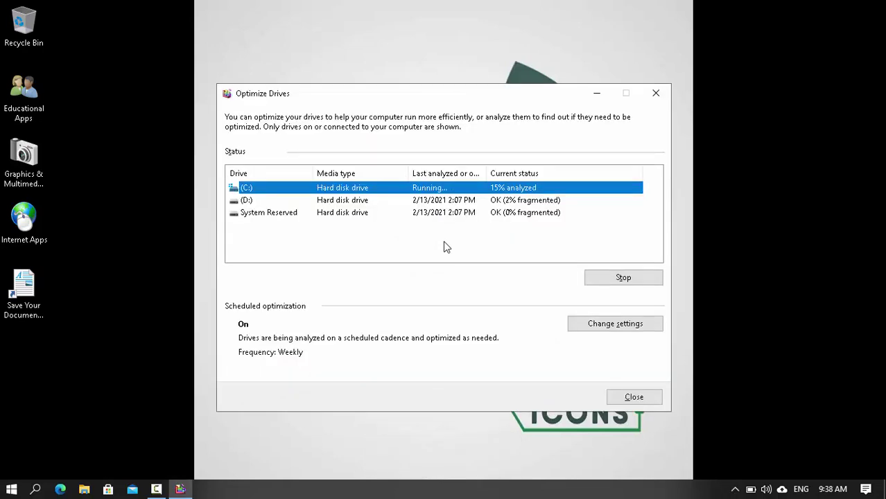
Analyze drive D: and the System Reserved partition for fragmentation
key(Tab)
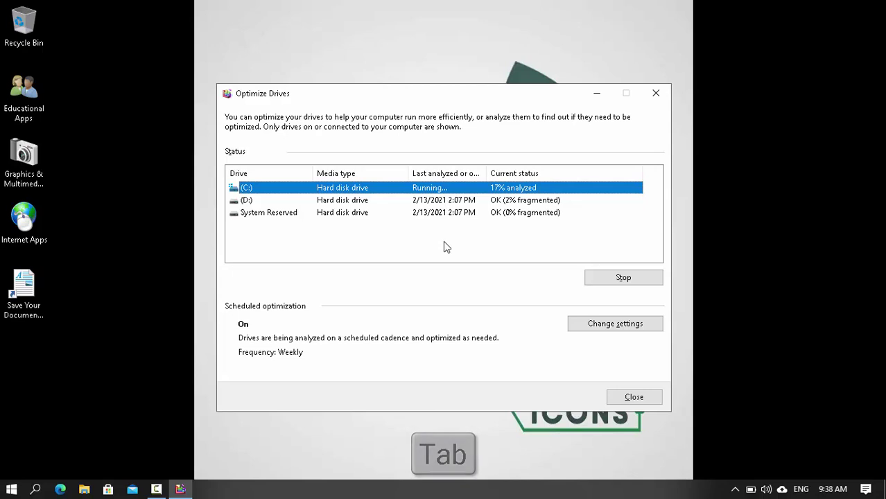
key(Down)
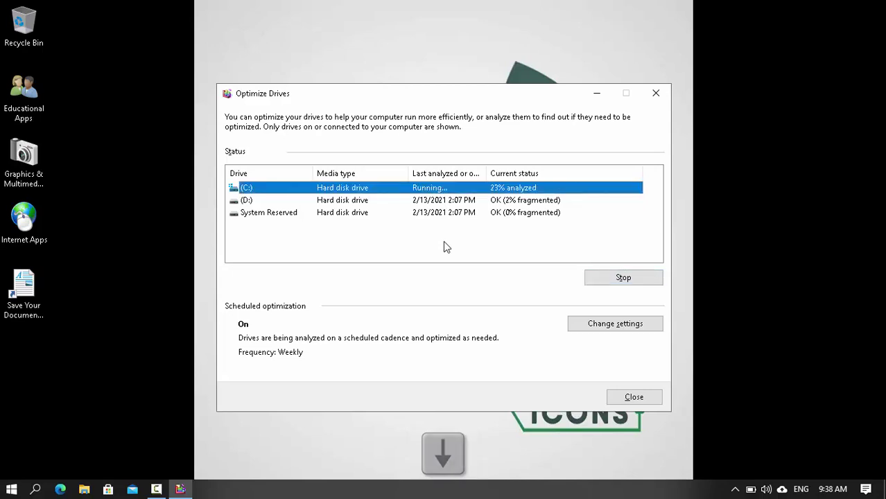
key(Down)
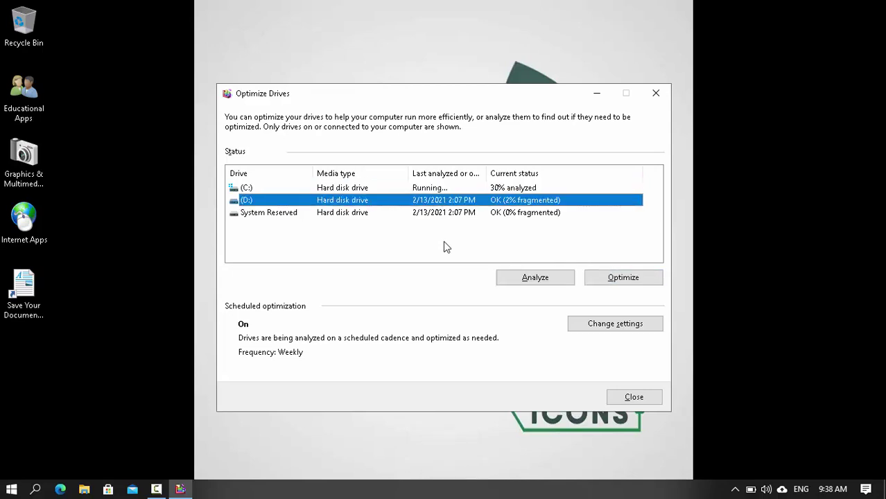
key(alt+a)
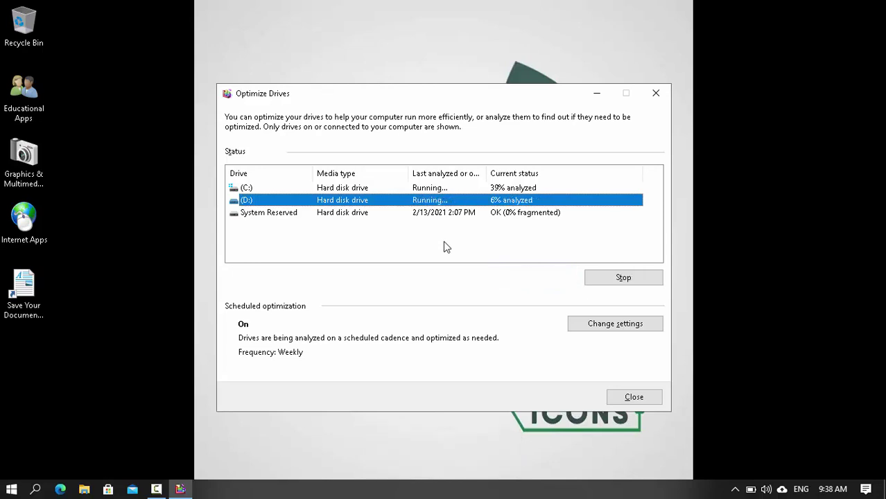
key(Down)
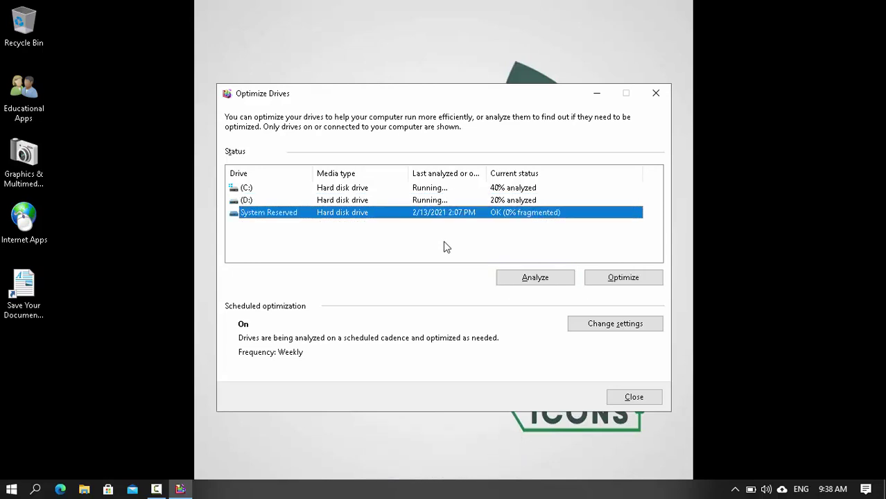
key(alt+a)
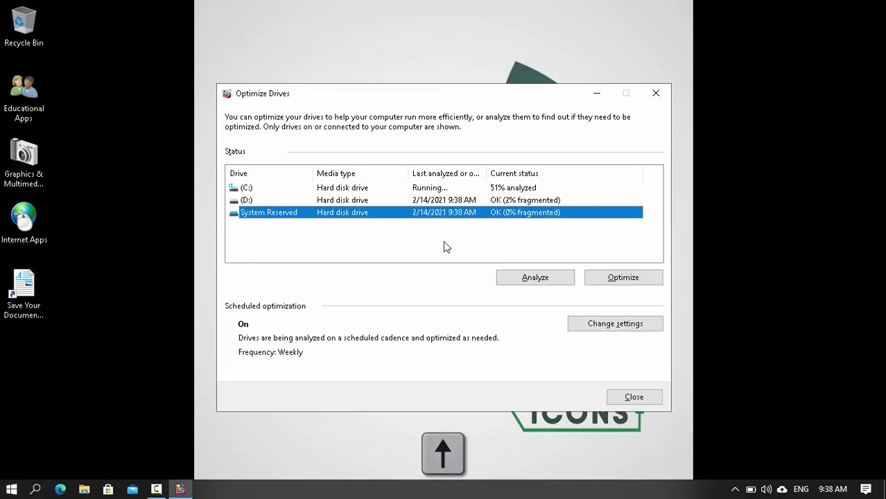
Optimize drive D: and, once its analysis has finished, drive C:
key(Up)
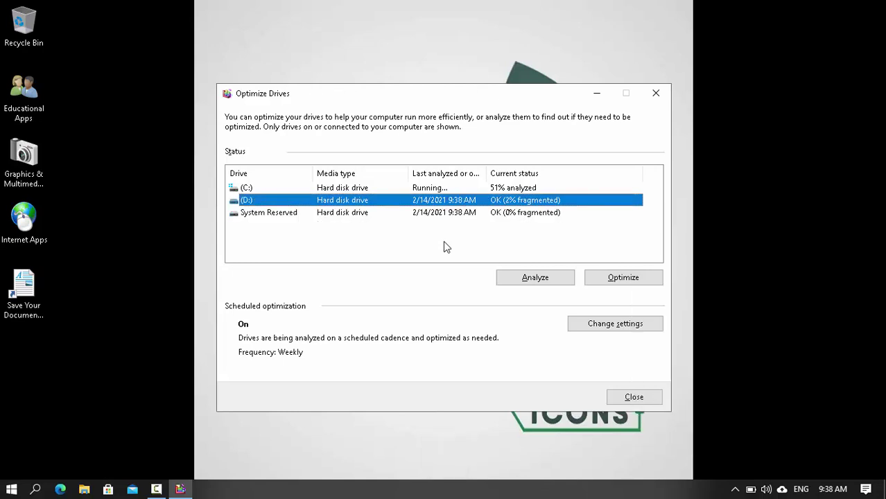
key(alt+o)
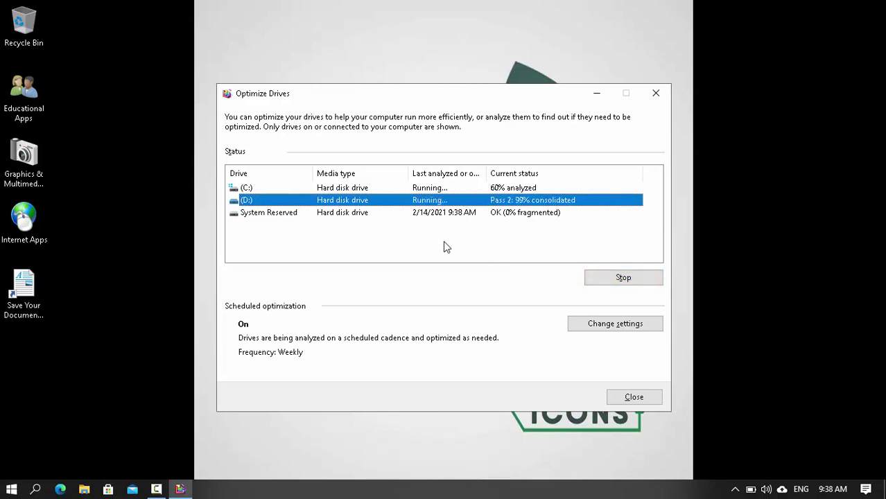
key(Home)
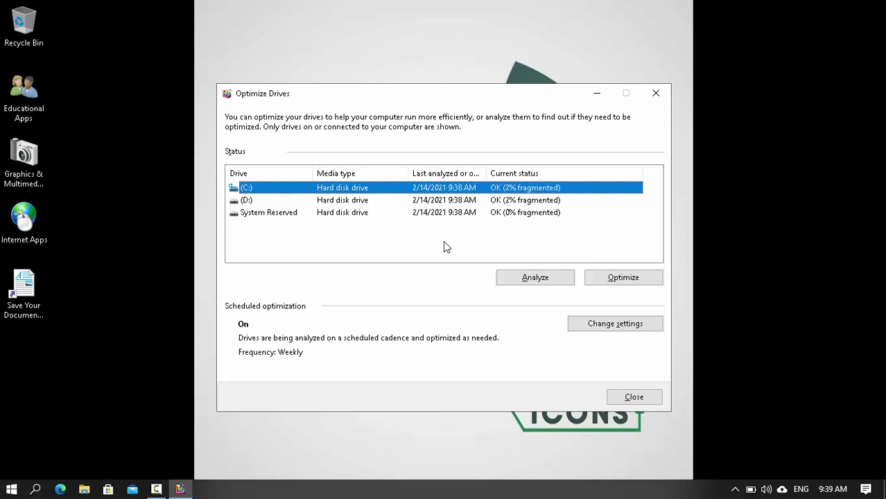
key(alt+o)
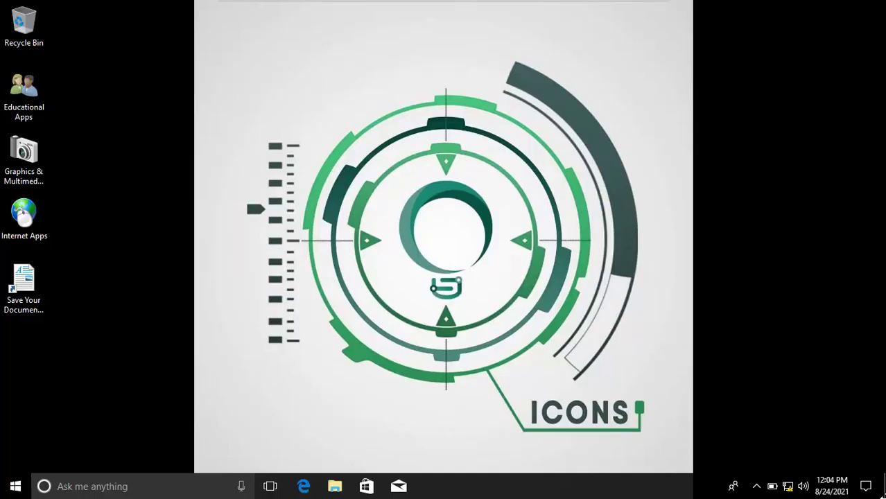
Run the "mdsched" command and choose to restart now and check for memory problems
key(super+r)
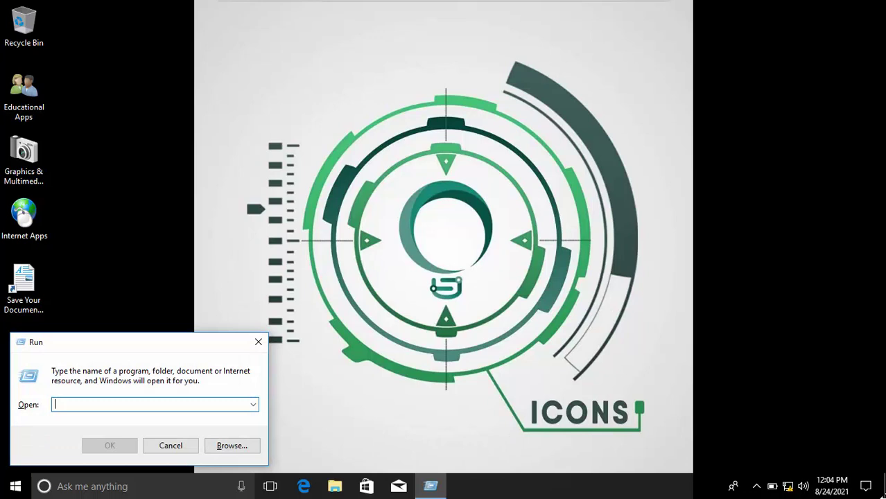
text(mdsched)
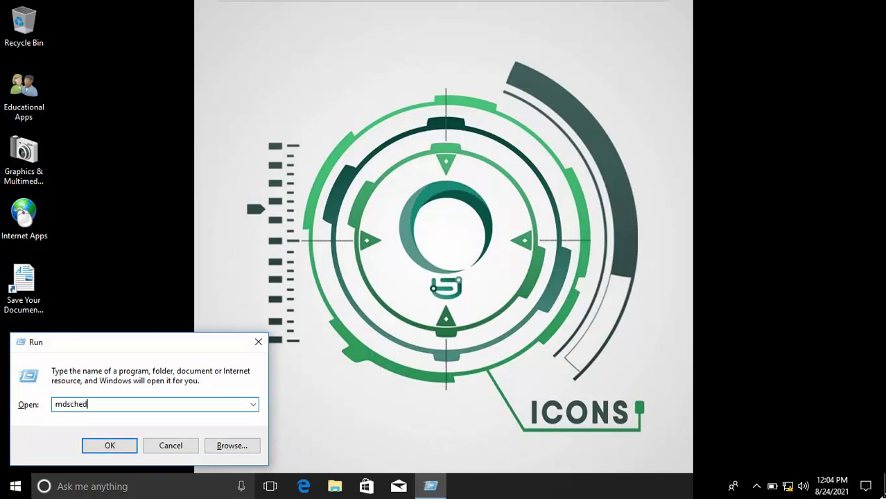
key(Return)
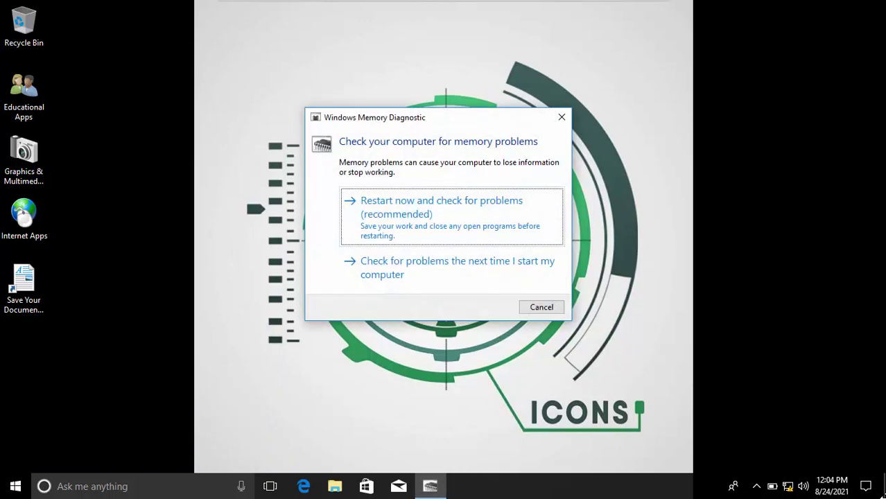
key(space)
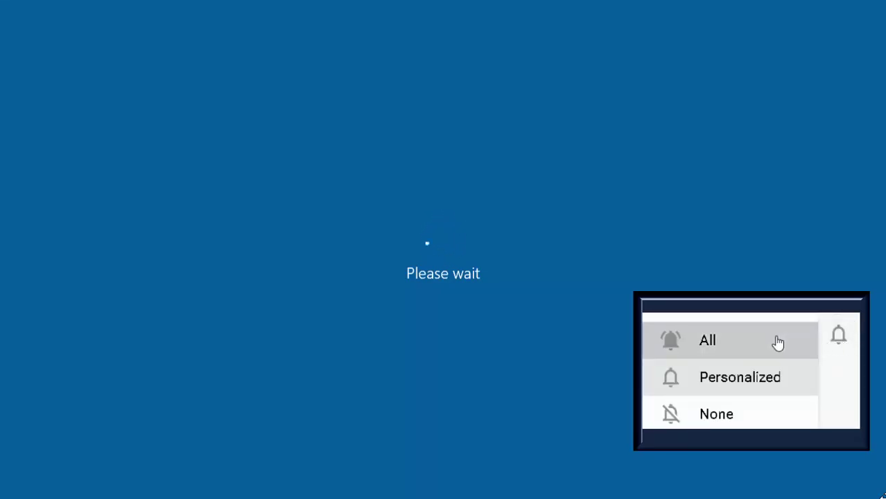
Sign back in to Windows by entering the account password
key(space)
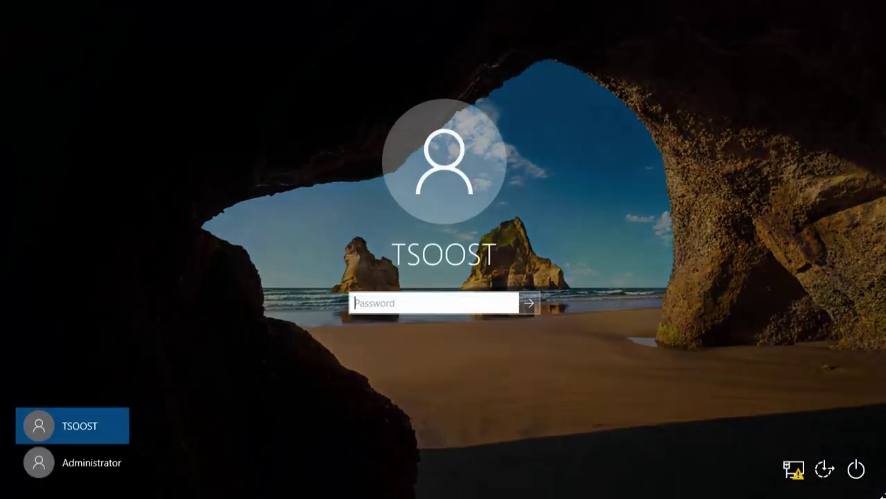
text(••)
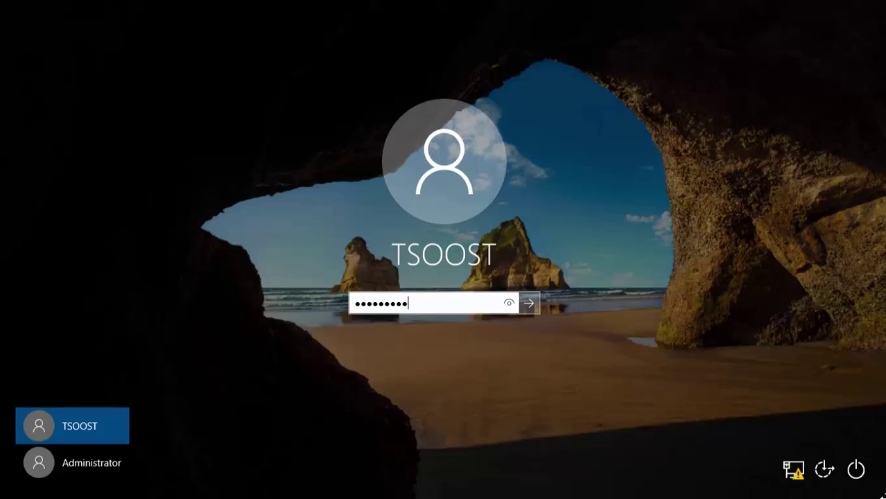
key(Return)
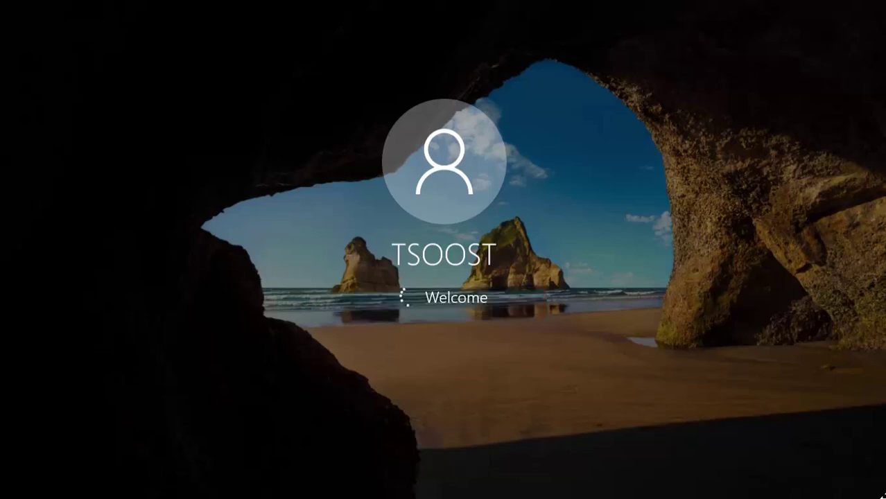